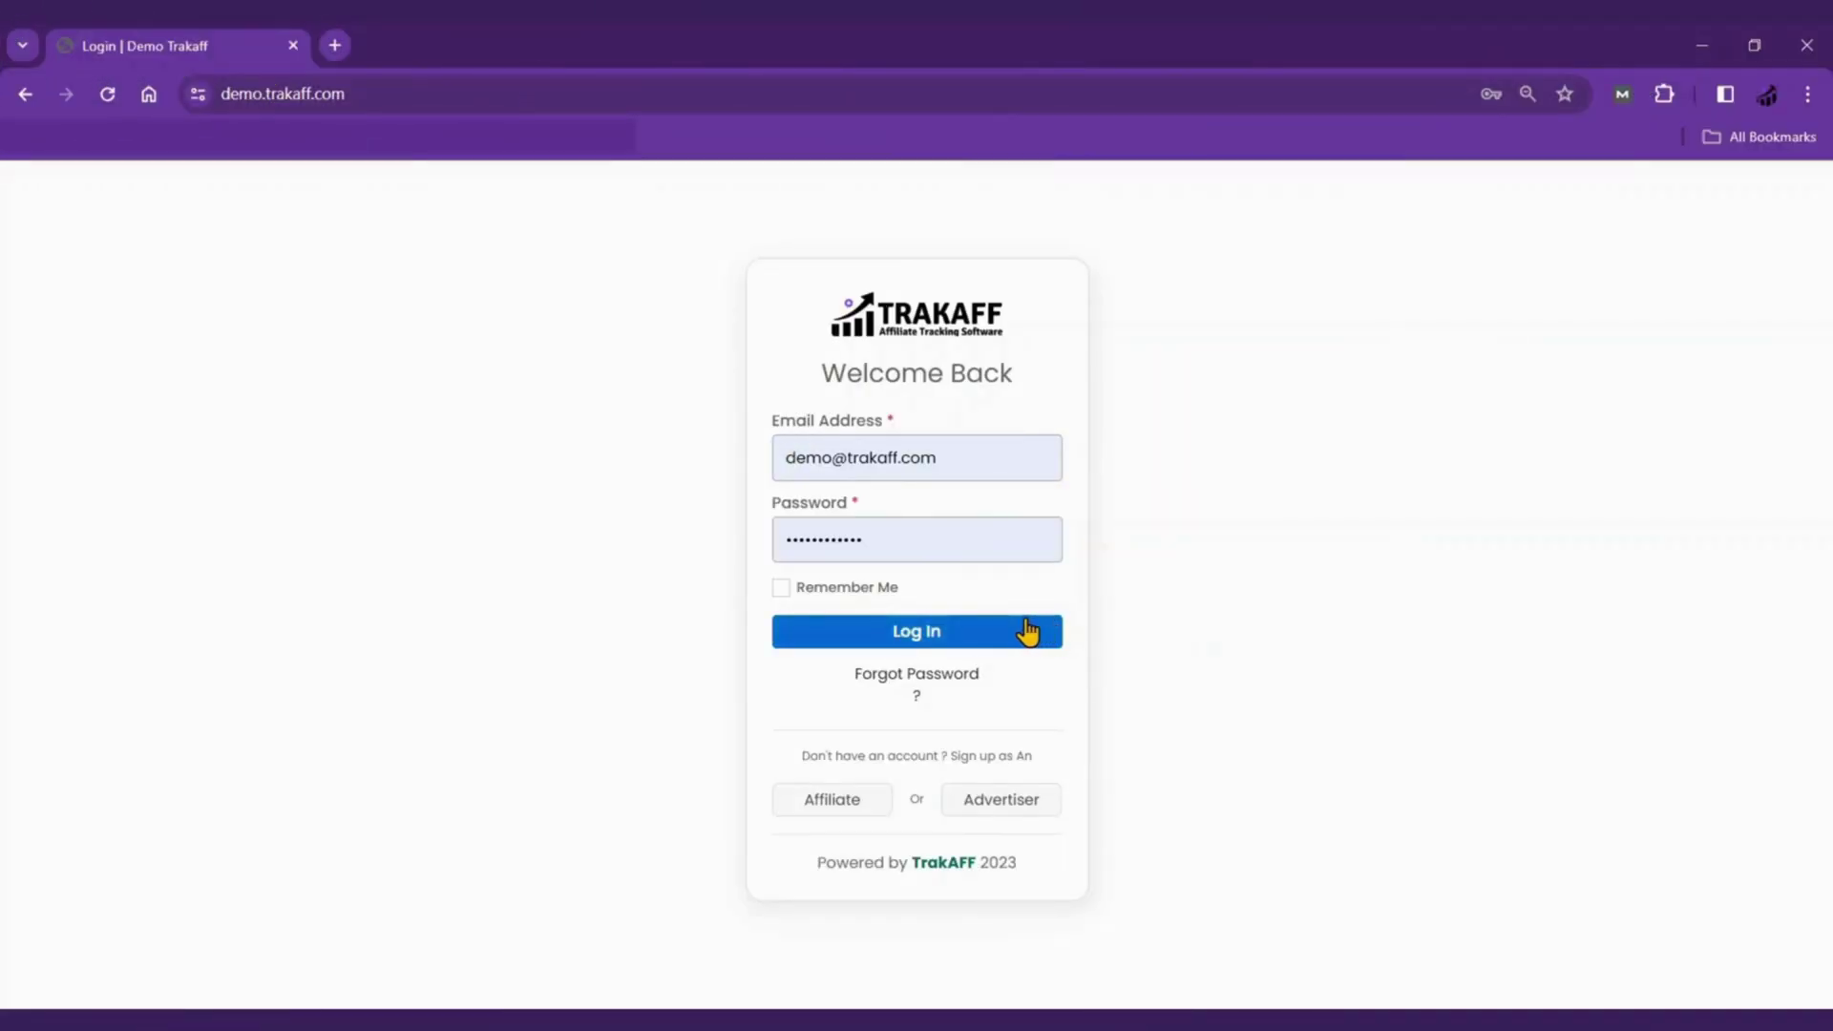
# Log in to the Trakaff demo as administrator to reach the stats dashboard
pyautogui.click(1028, 630)
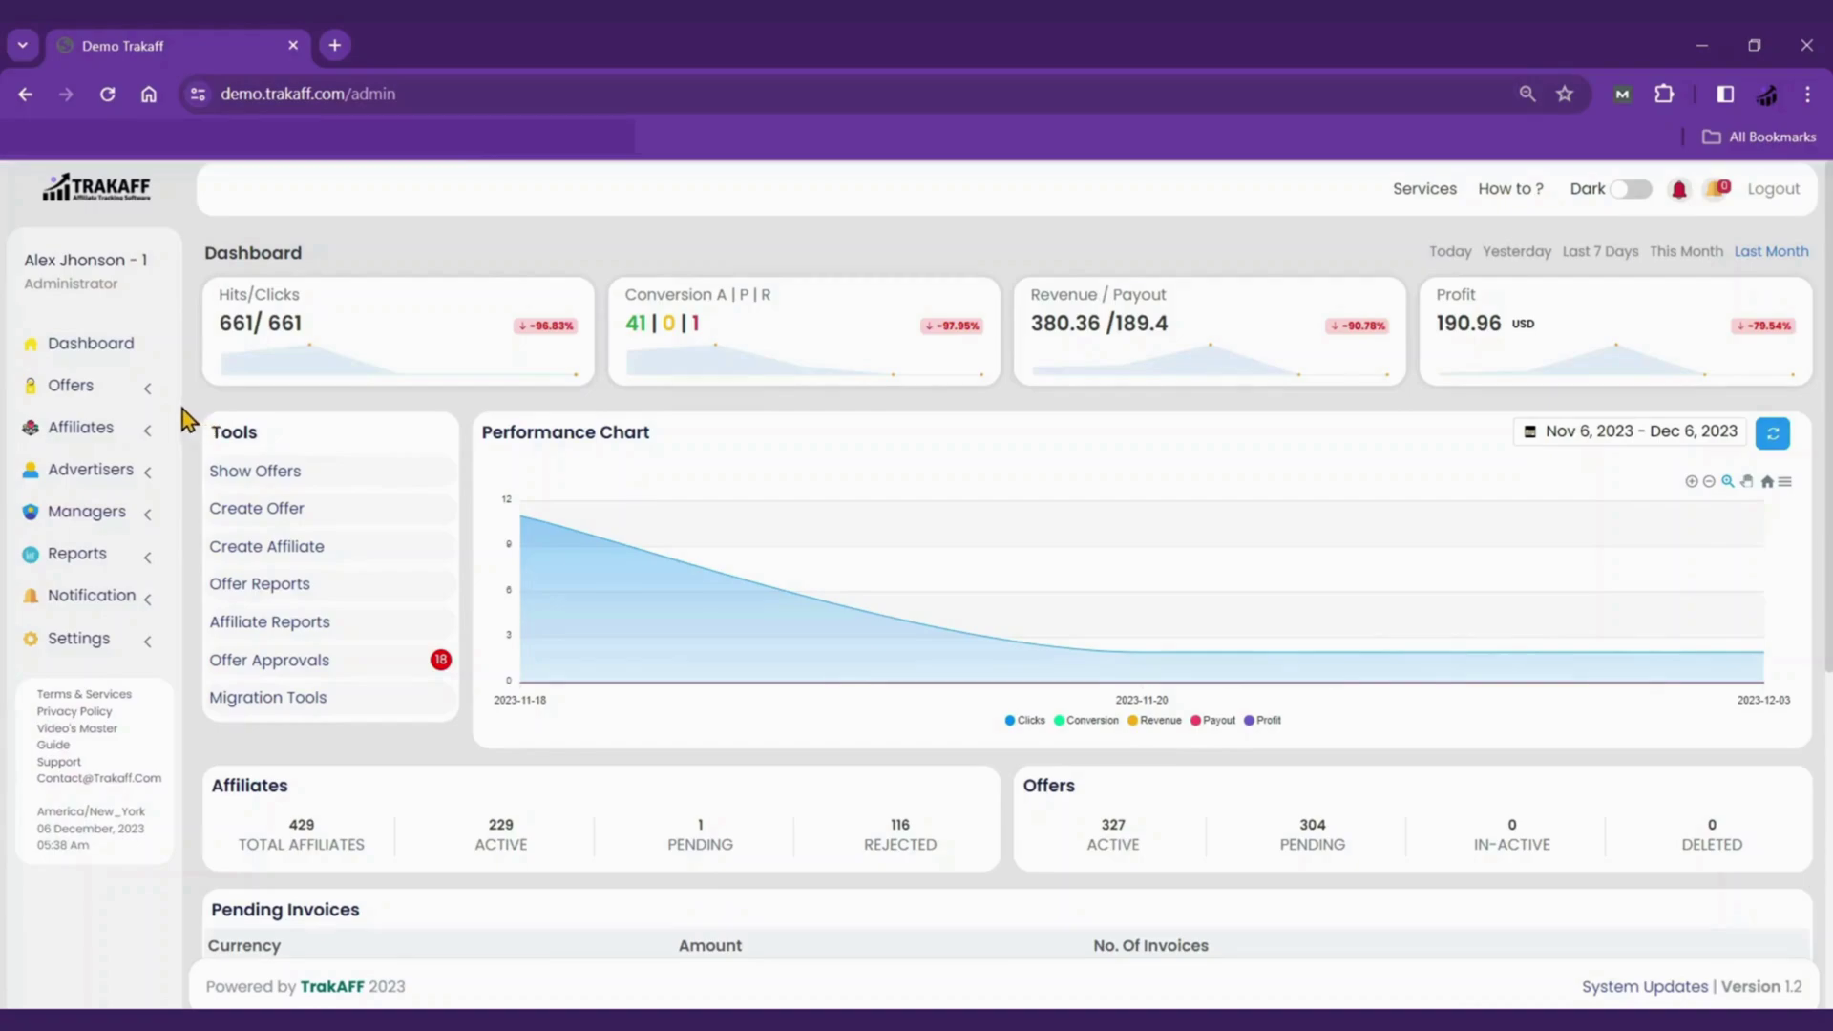
pyautogui.scroll(-2, 183, 410)
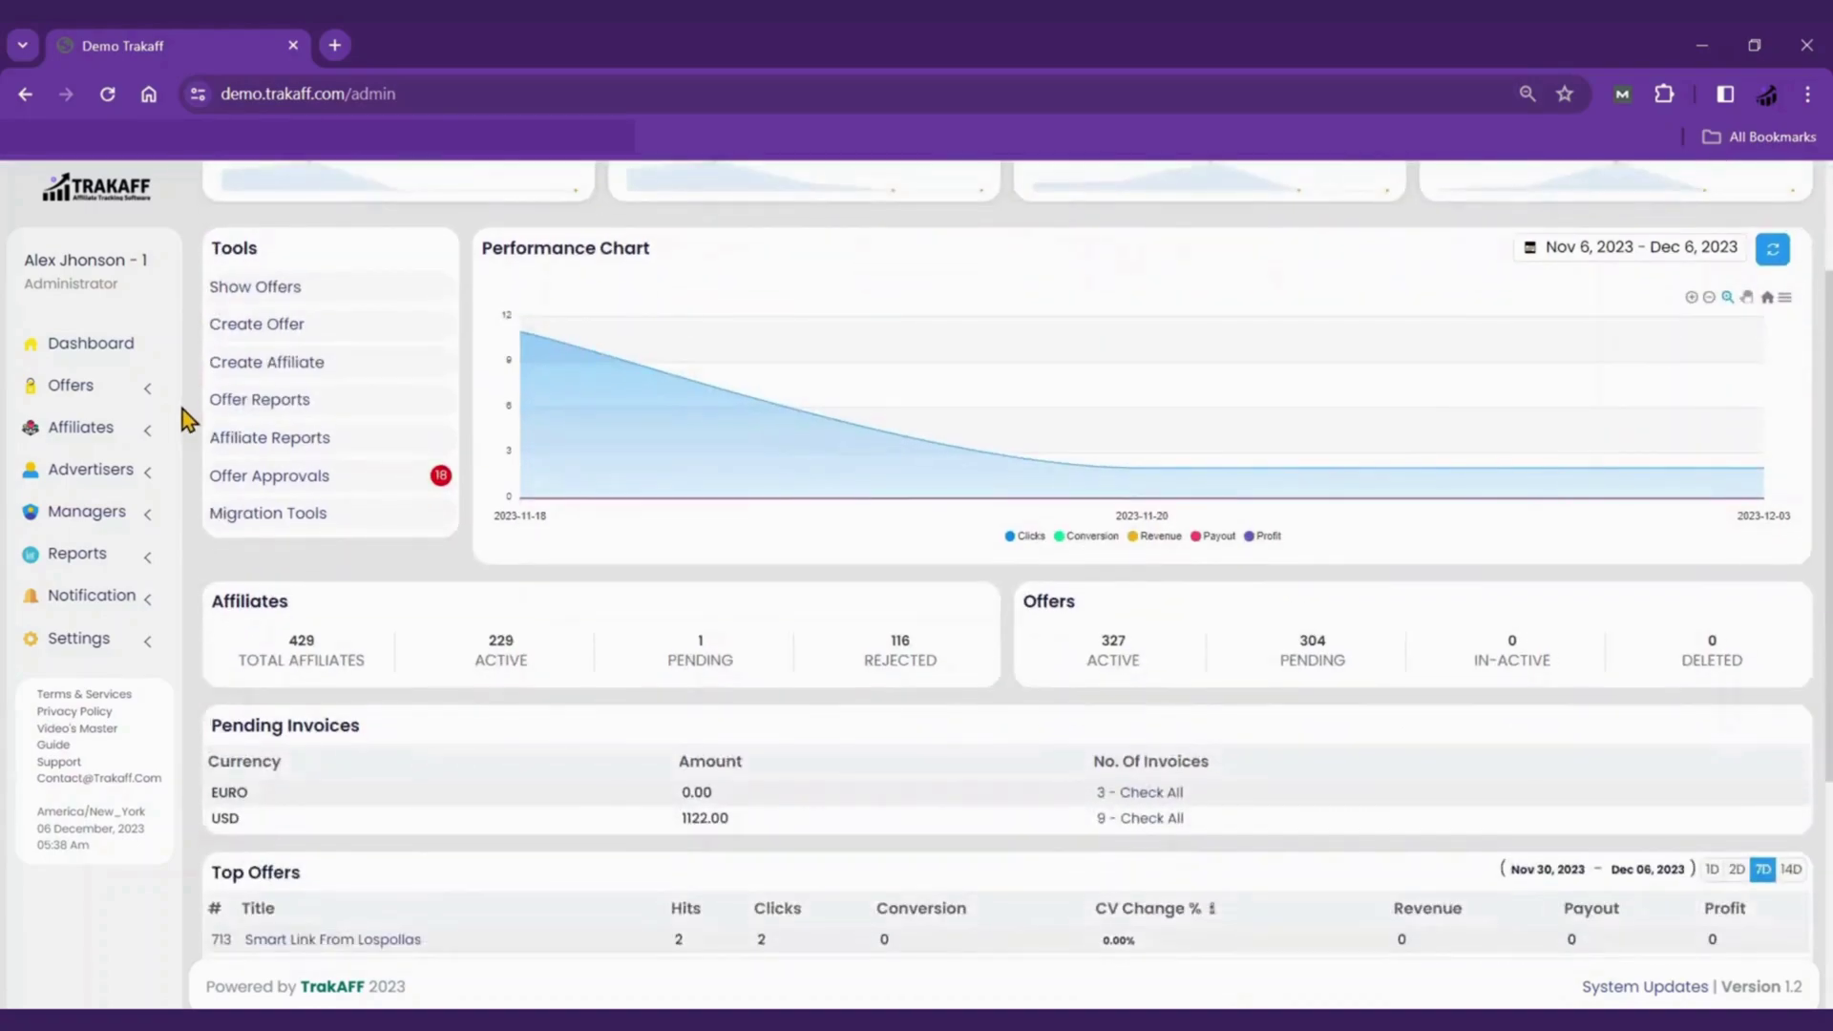
pyautogui.scroll(1, 181, 409)
pyautogui.scroll(1, 181, 410)
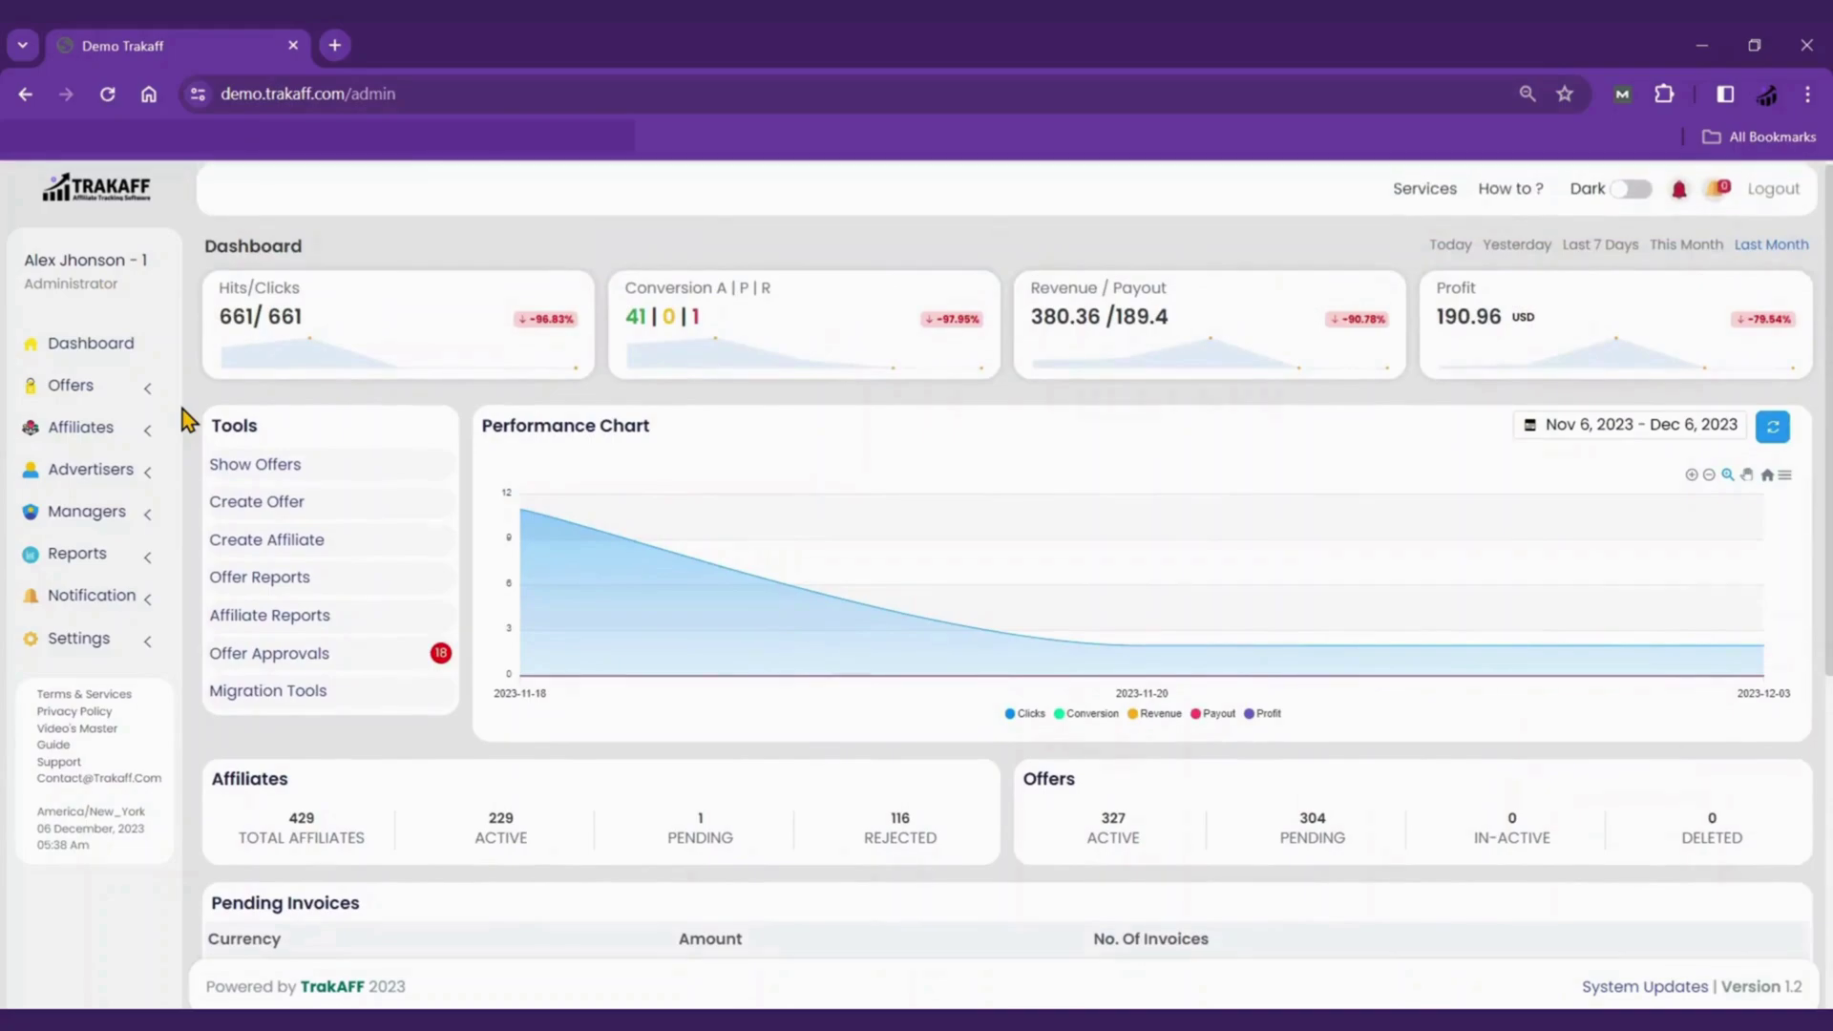
# Open the blank Create New Offer form from the Offers menu
pyautogui.click(139, 403)
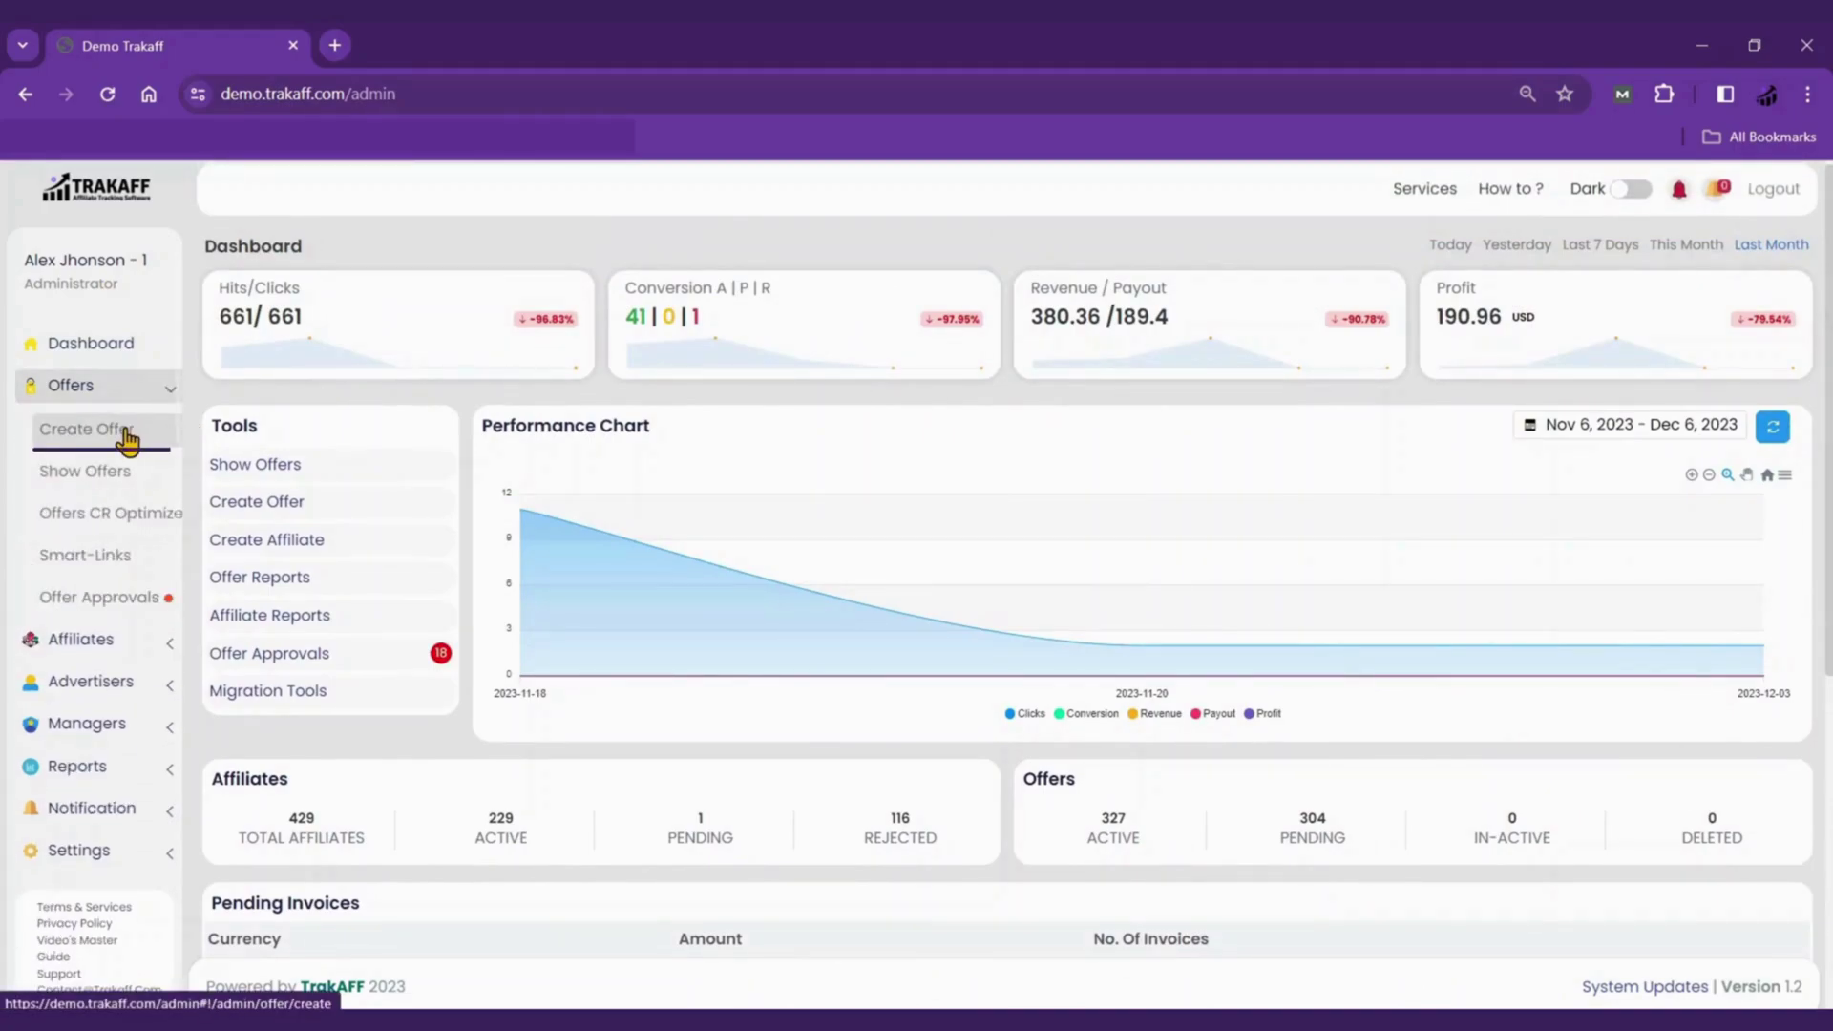
pyautogui.click(128, 440)
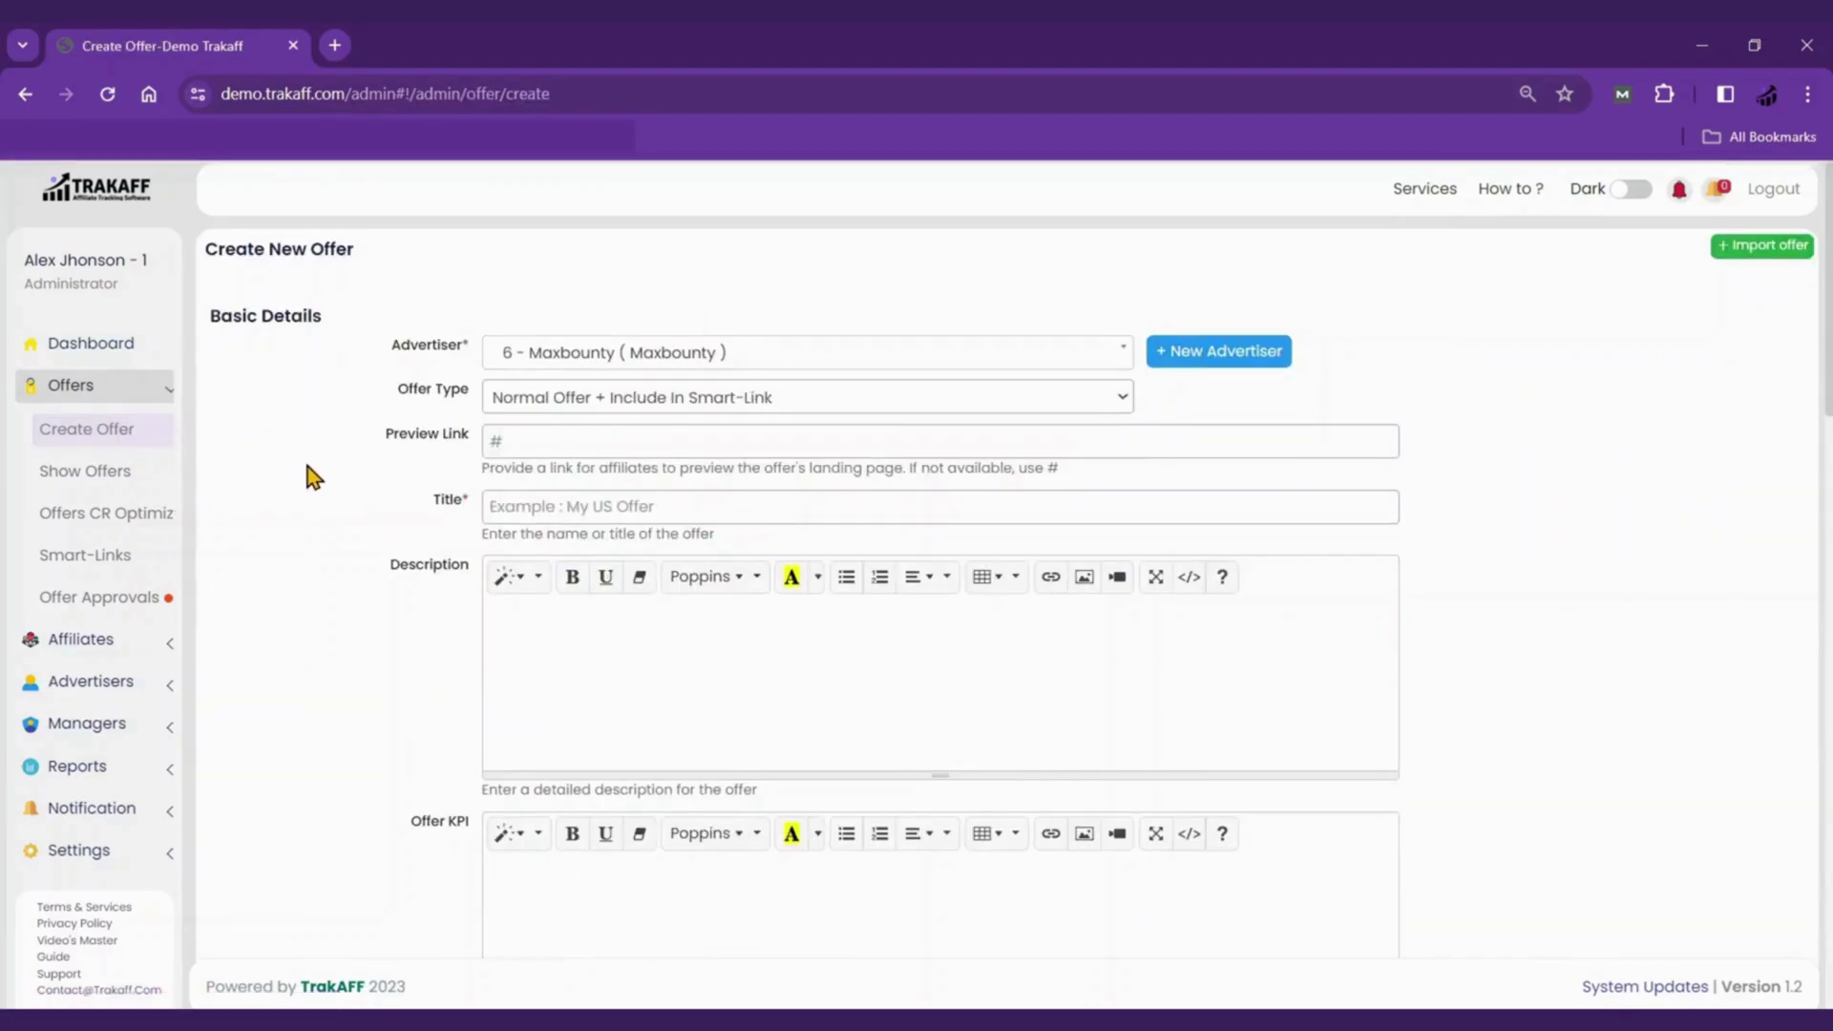
pyautogui.scroll(-2, 309, 473)
pyautogui.scroll(-3, 308, 473)
pyautogui.scroll(-3, 308, 473)
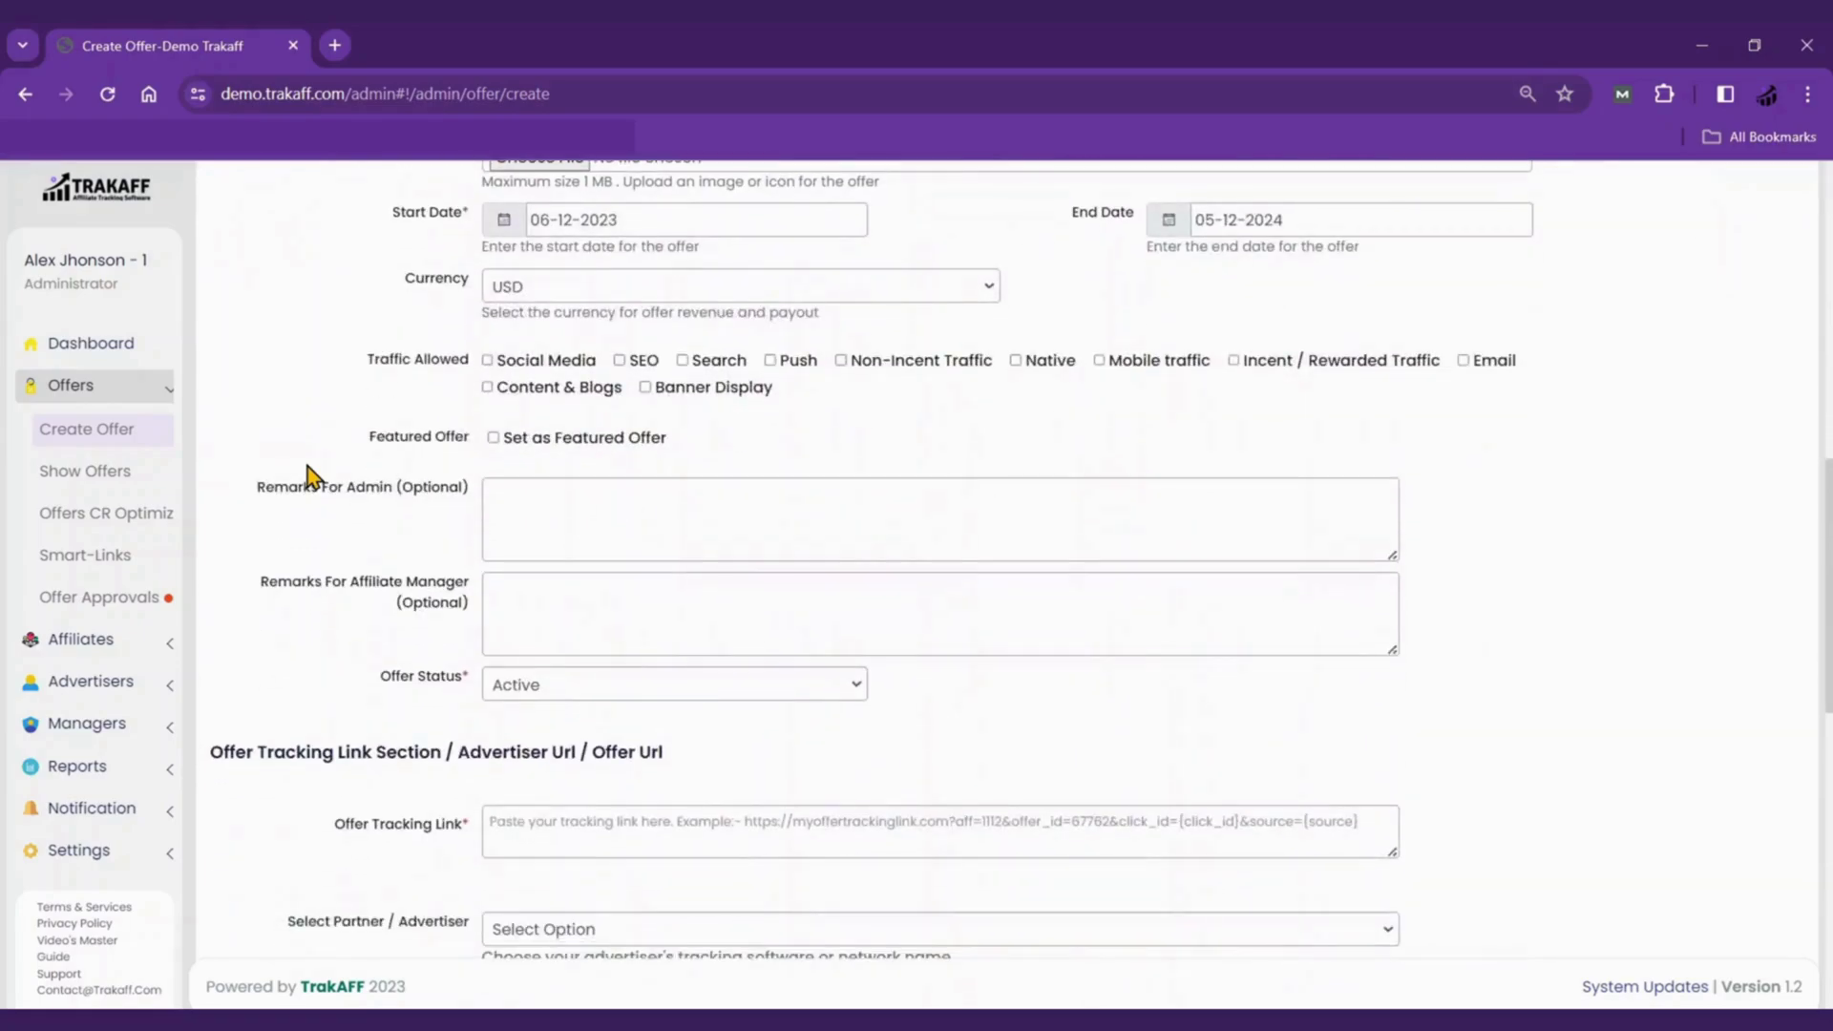
pyautogui.scroll(-1, 309, 473)
pyautogui.scroll(-2, 308, 474)
pyautogui.scroll(-1, 307, 474)
pyautogui.scroll(-1, 308, 473)
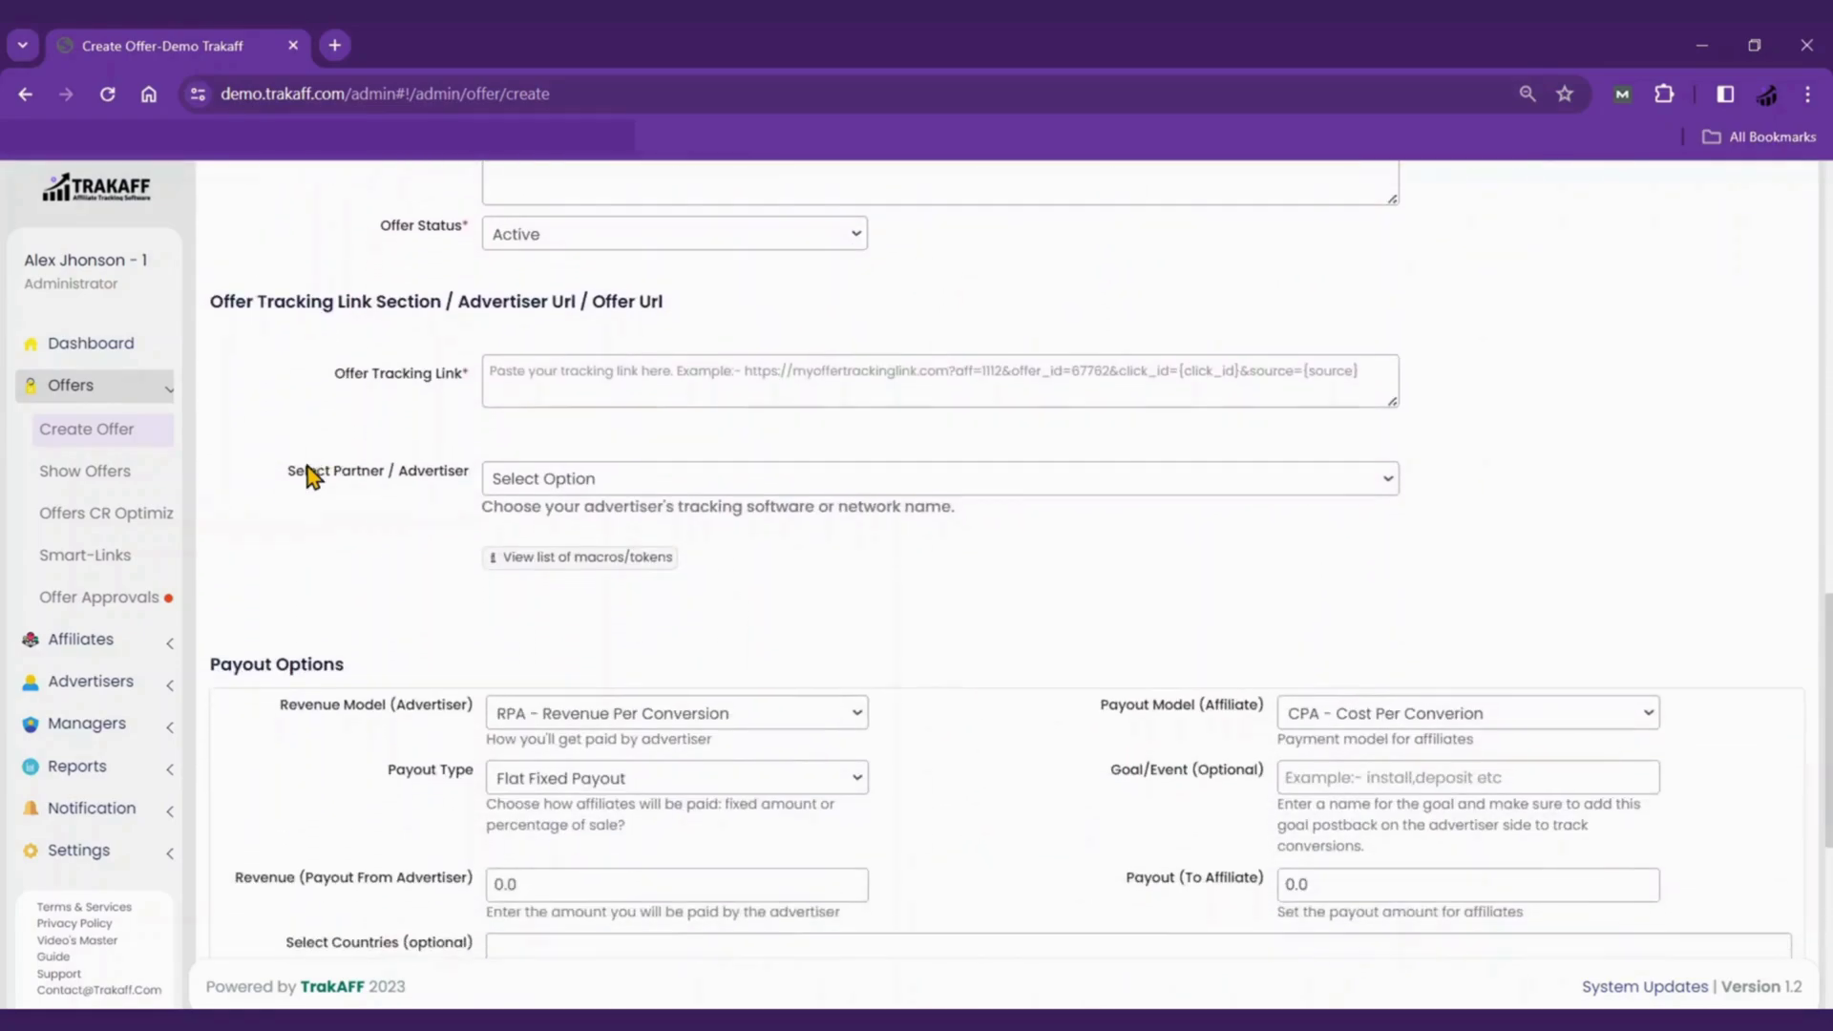
pyautogui.scroll(-1, 308, 473)
pyautogui.scroll(-1, 308, 472)
pyautogui.scroll(-1, 308, 473)
pyautogui.scroll(-2, 308, 467)
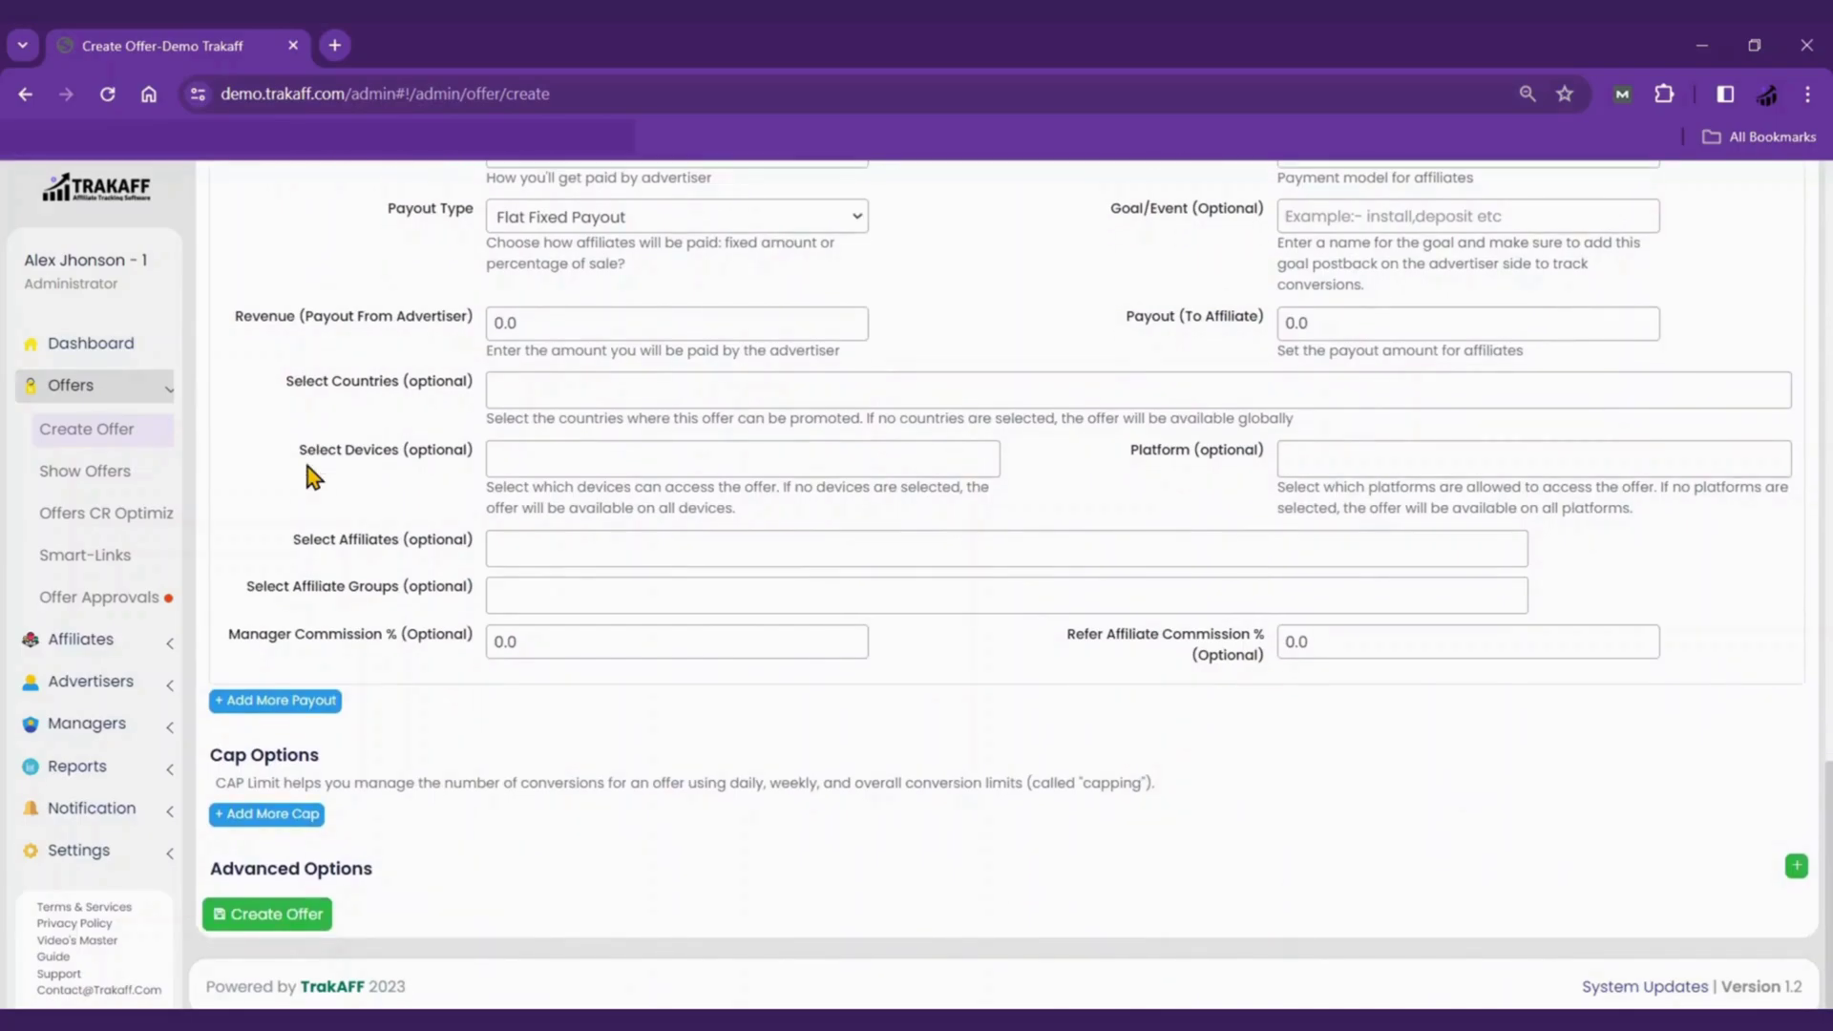
# View all 327 offers, then Offer Approvals and application 669's status choices
pyautogui.click(143, 489)
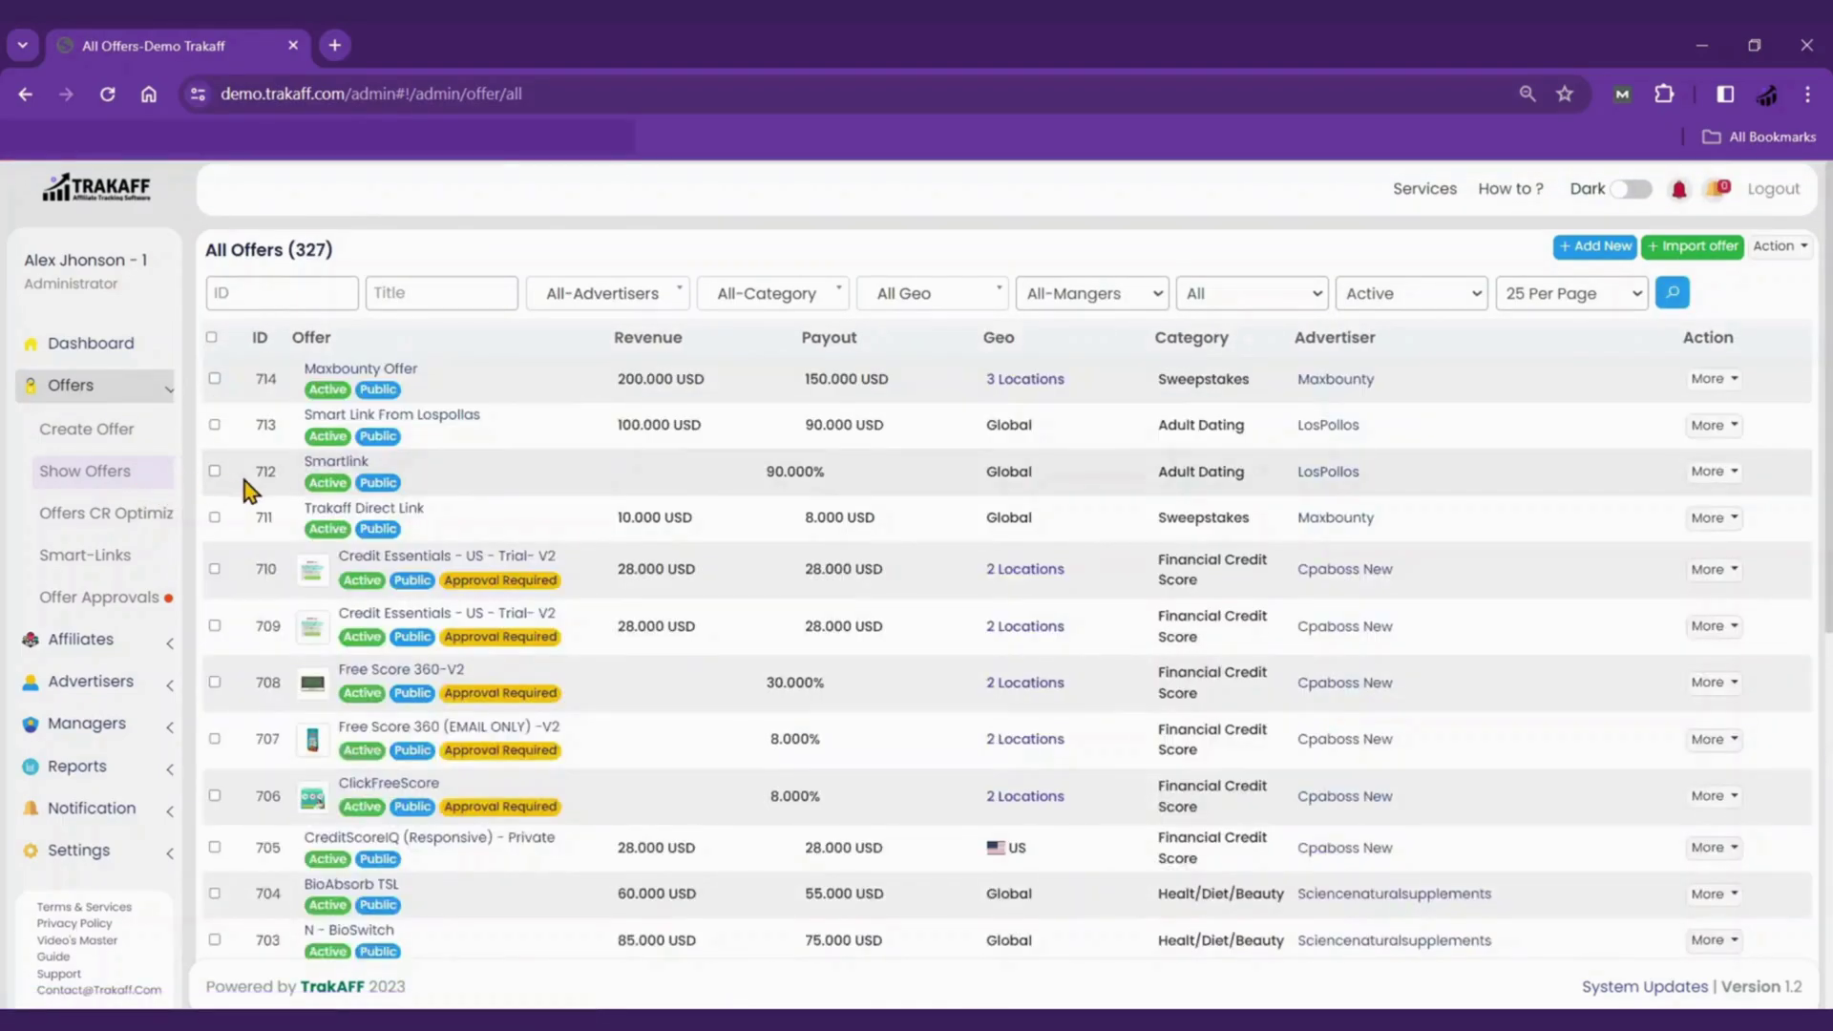
pyautogui.click(112, 612)
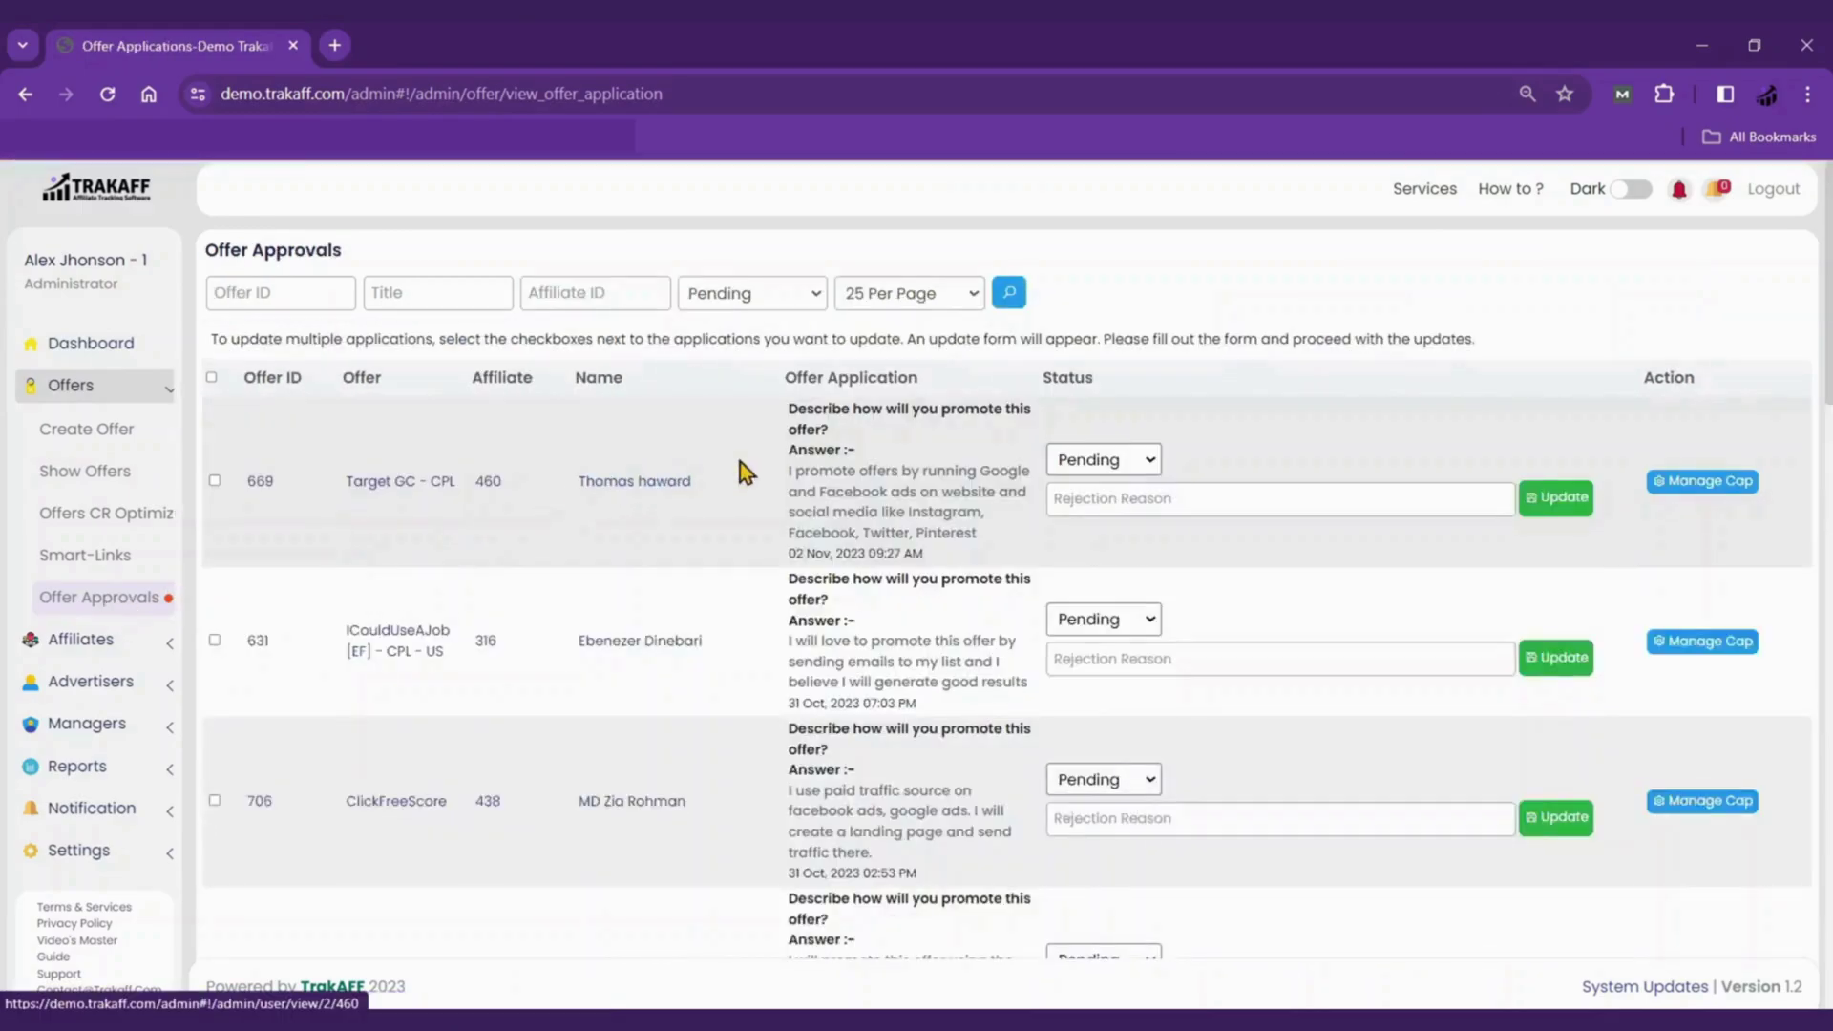
pyautogui.click(1065, 463)
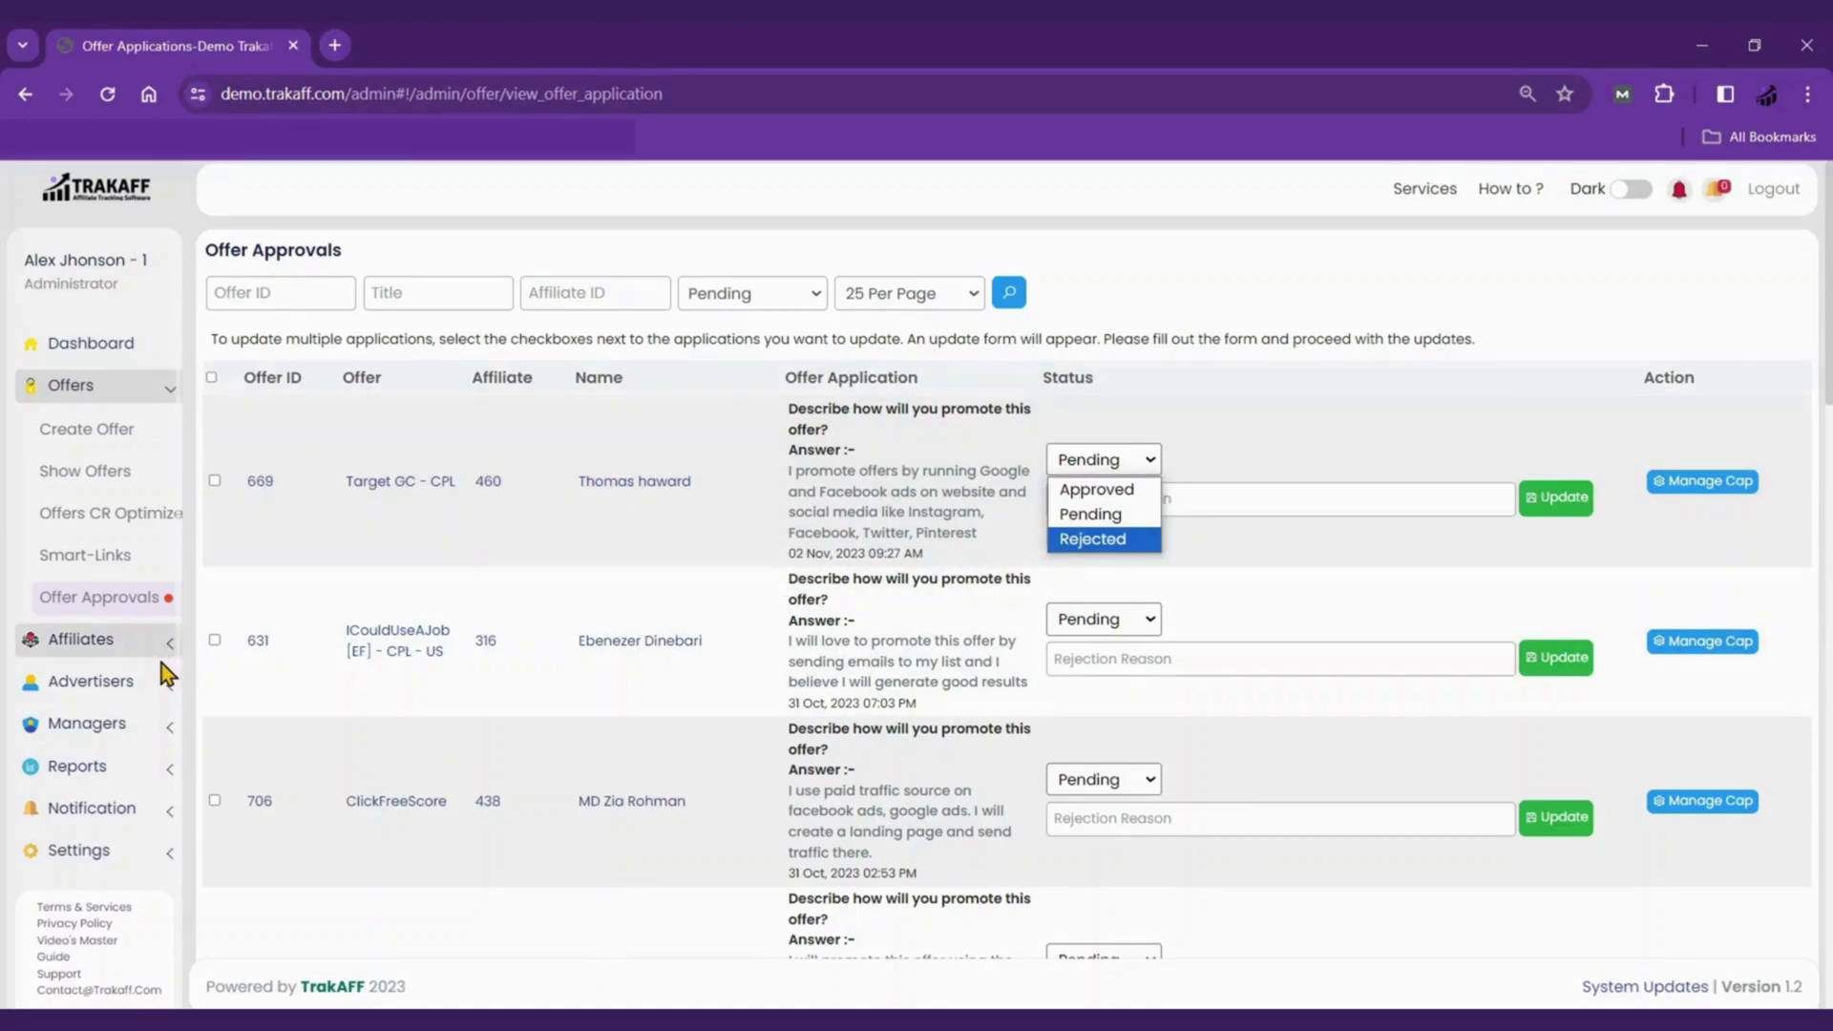
# Show the empty Create New Affiliate form from the Affiliates menu
pyautogui.click(166, 662)
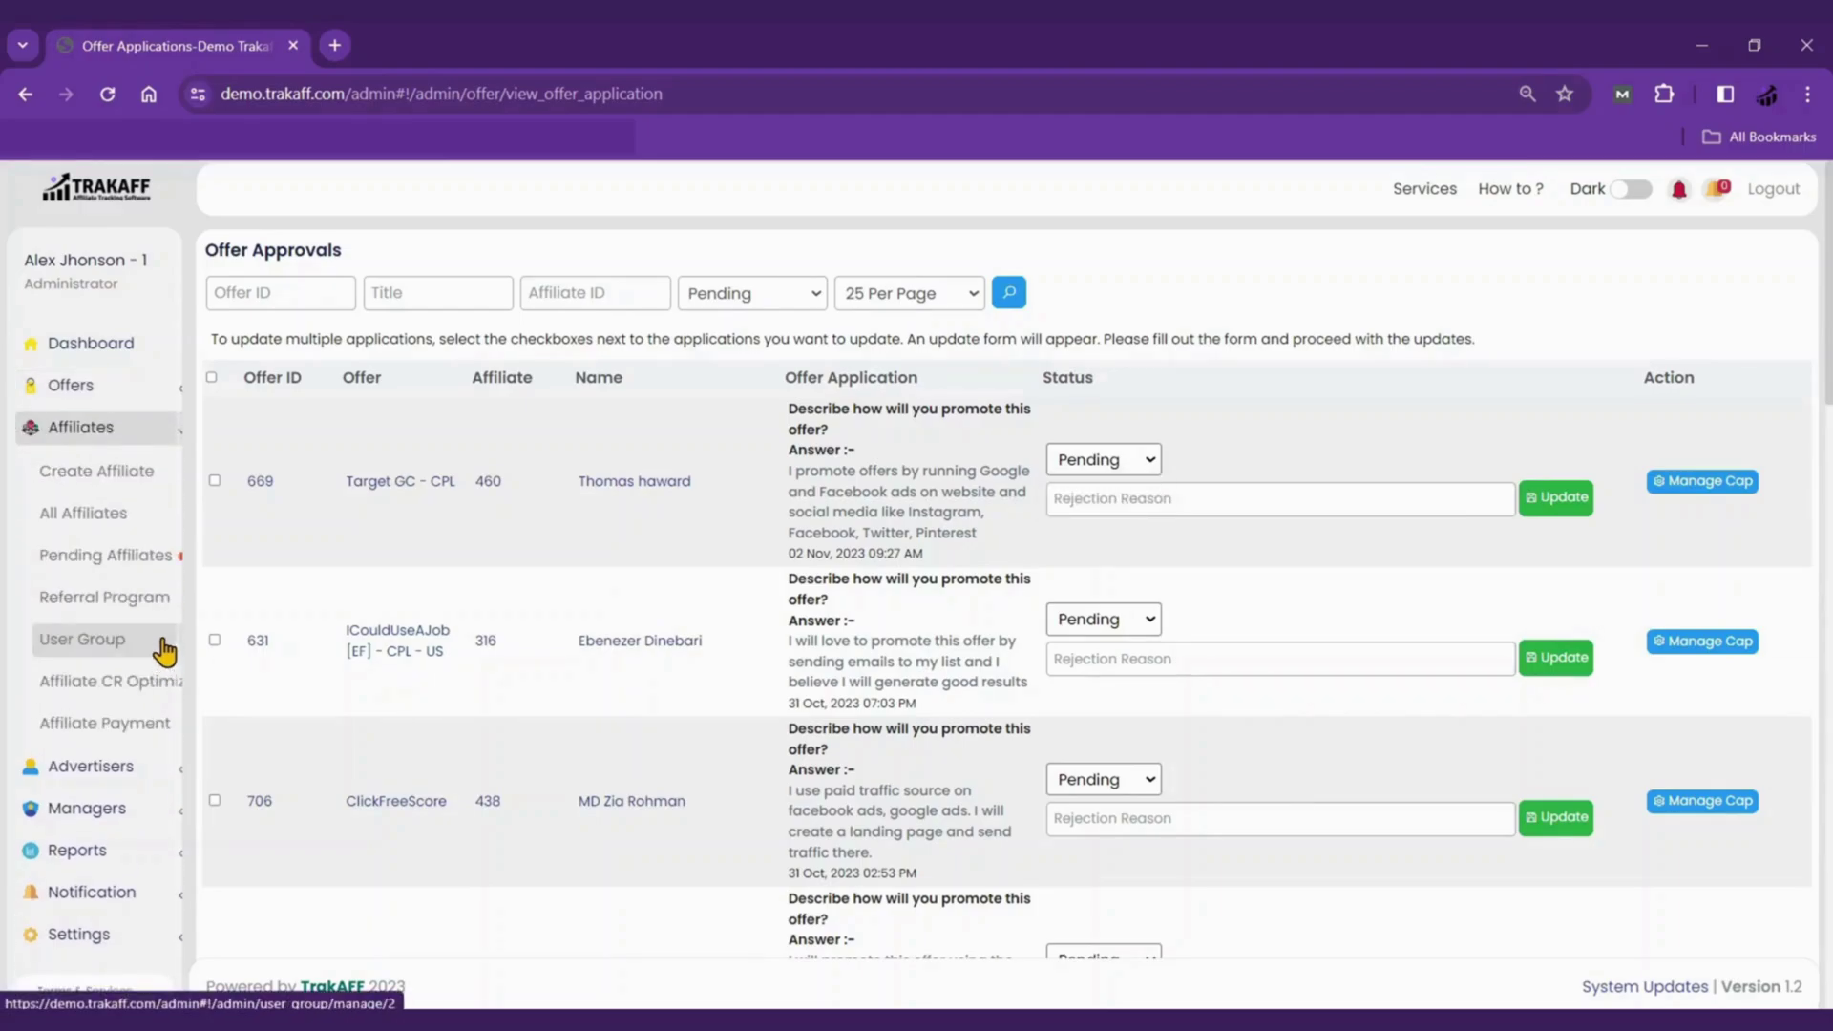
pyautogui.click(139, 488)
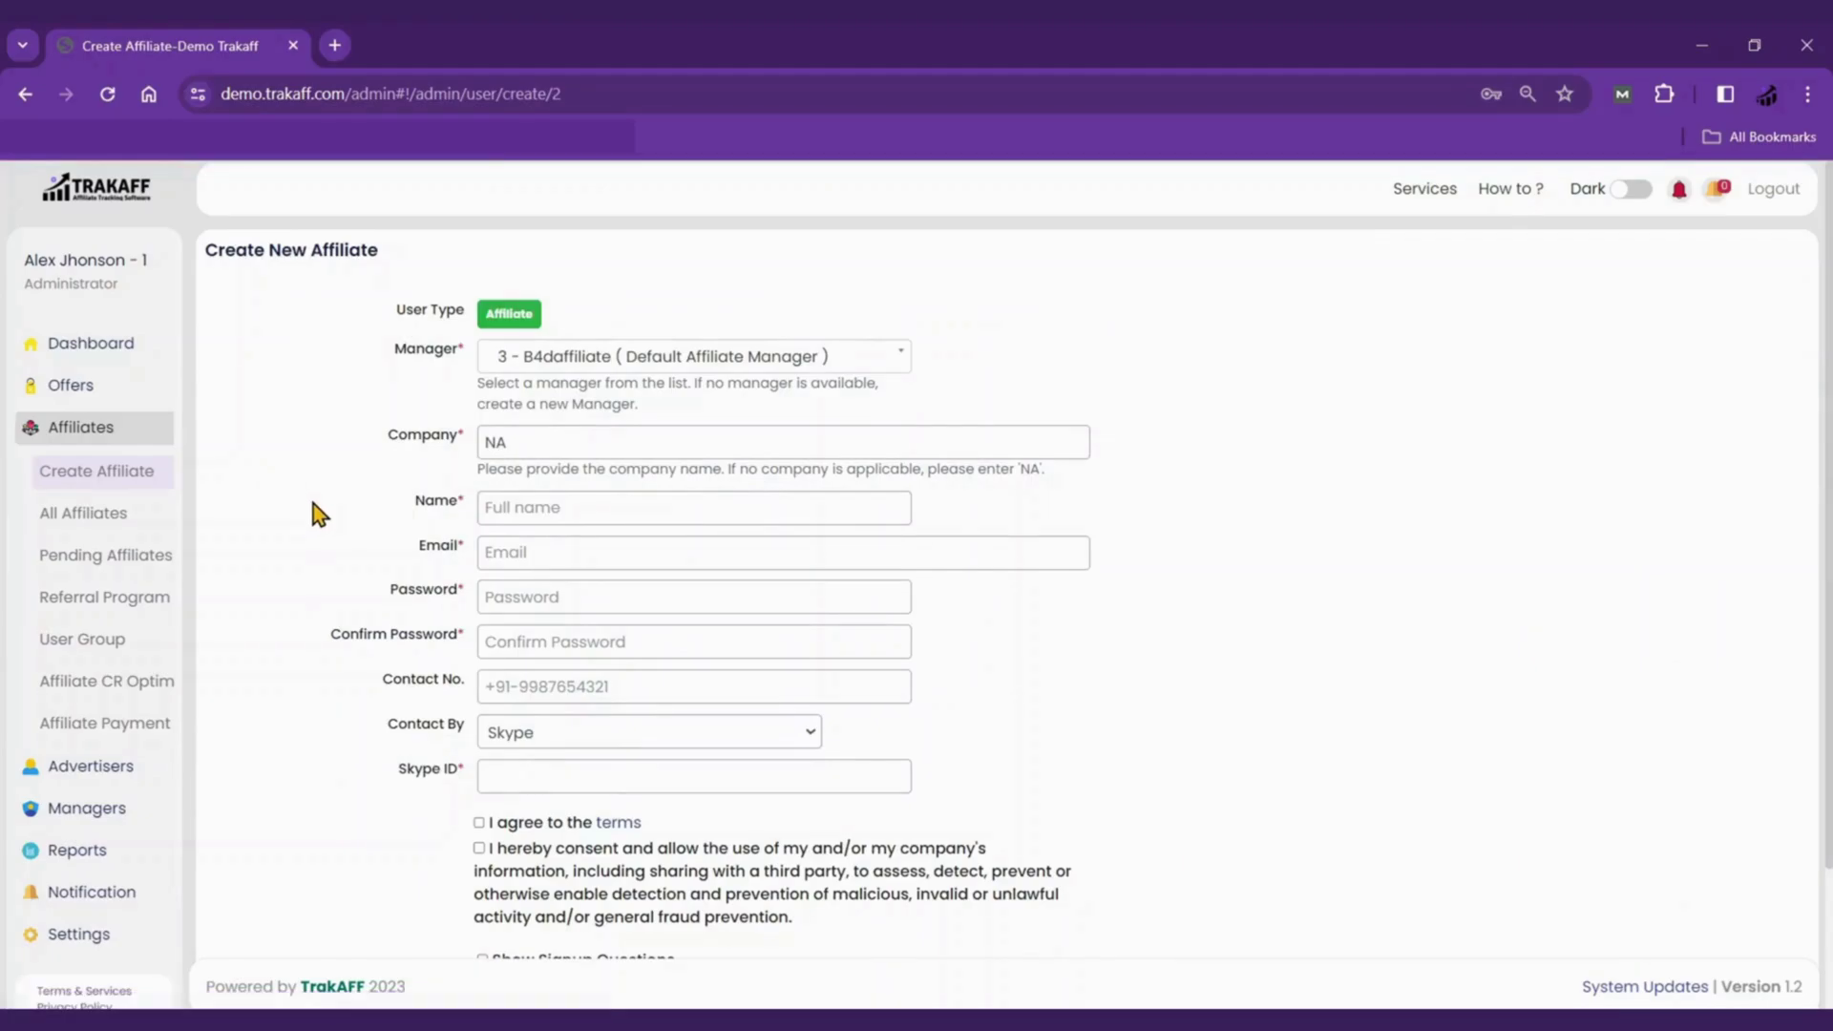
pyautogui.scroll(-3, 318, 514)
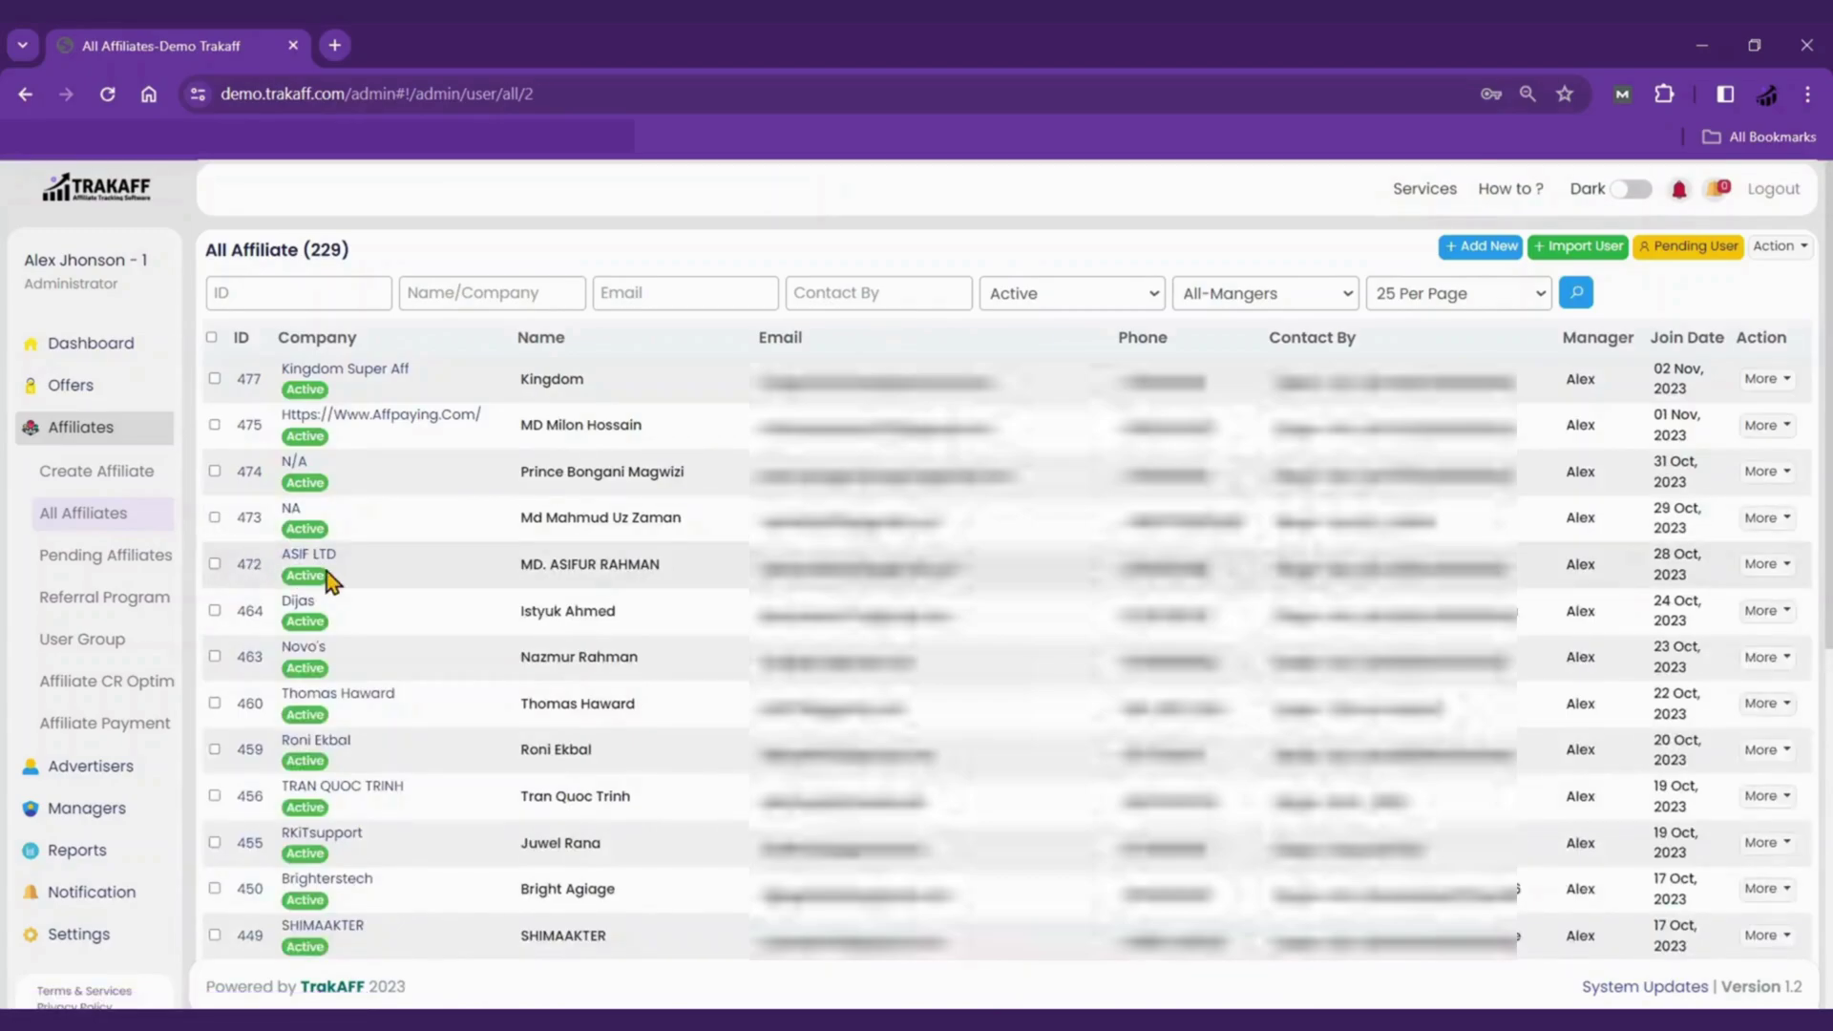
# Check the pending affiliate's status options, then show the Referral Program list
pyautogui.click(145, 568)
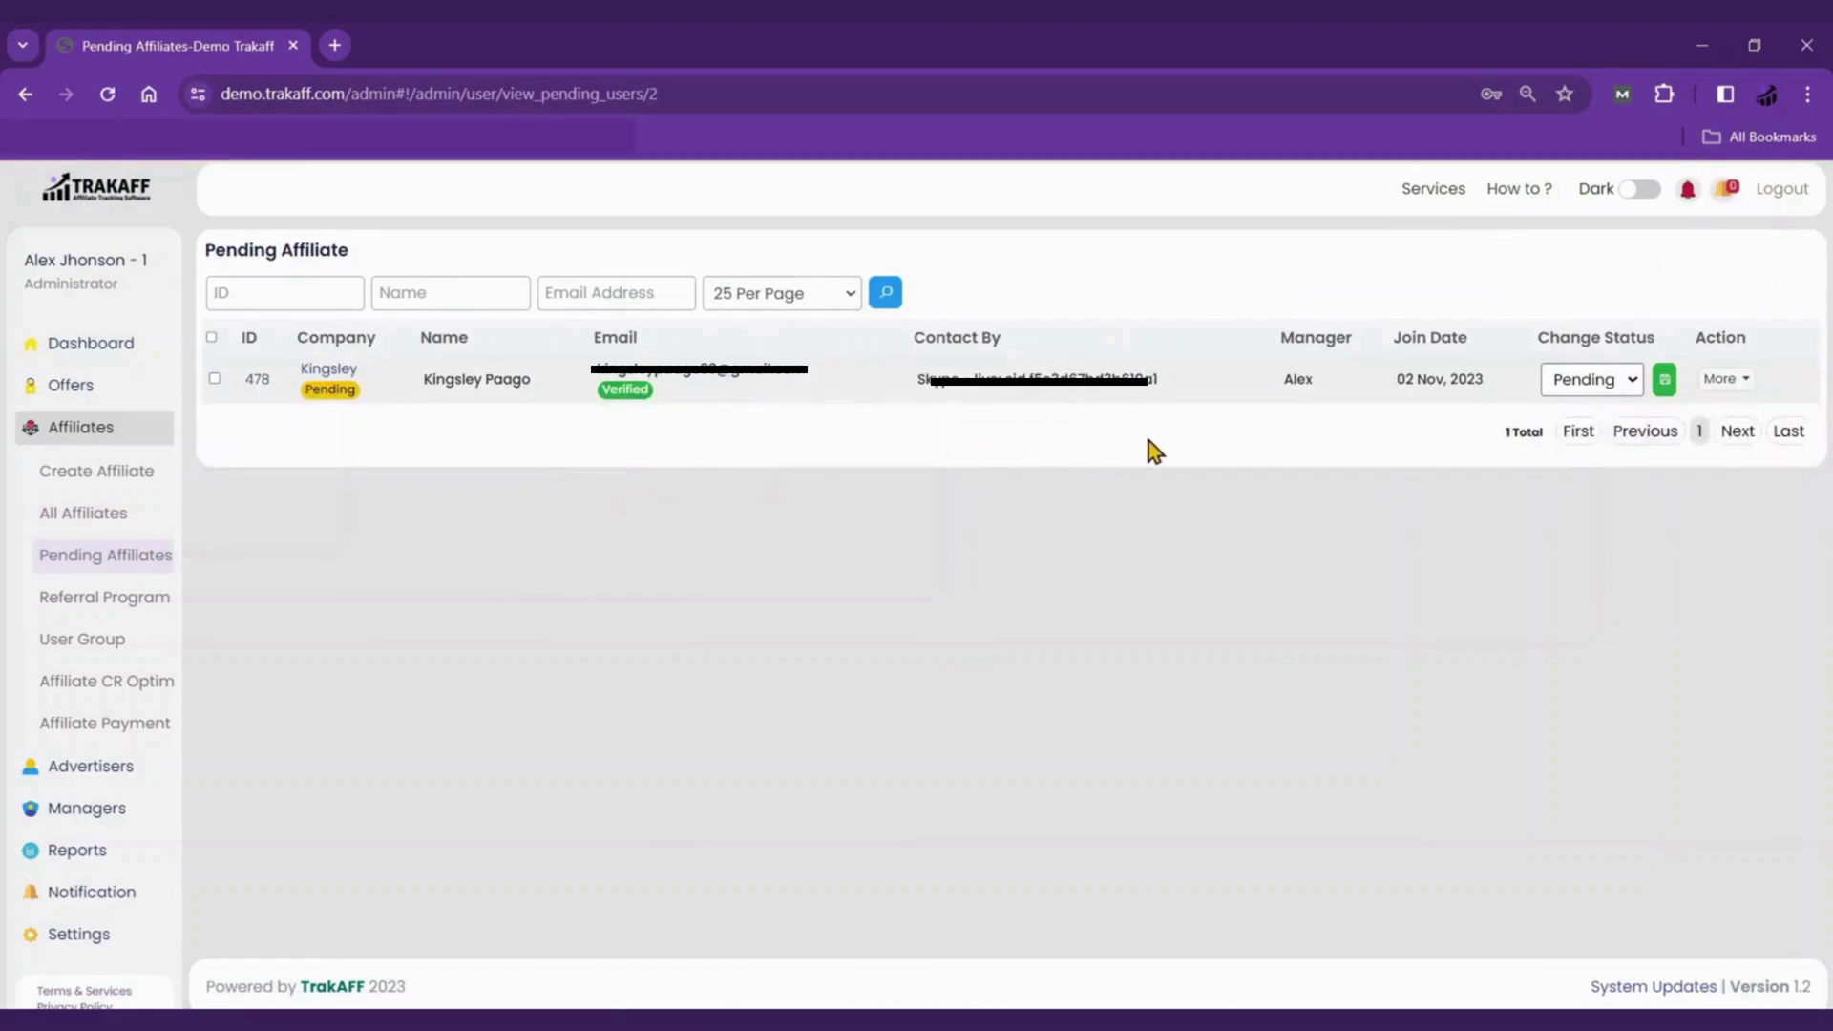
pyautogui.click(1610, 393)
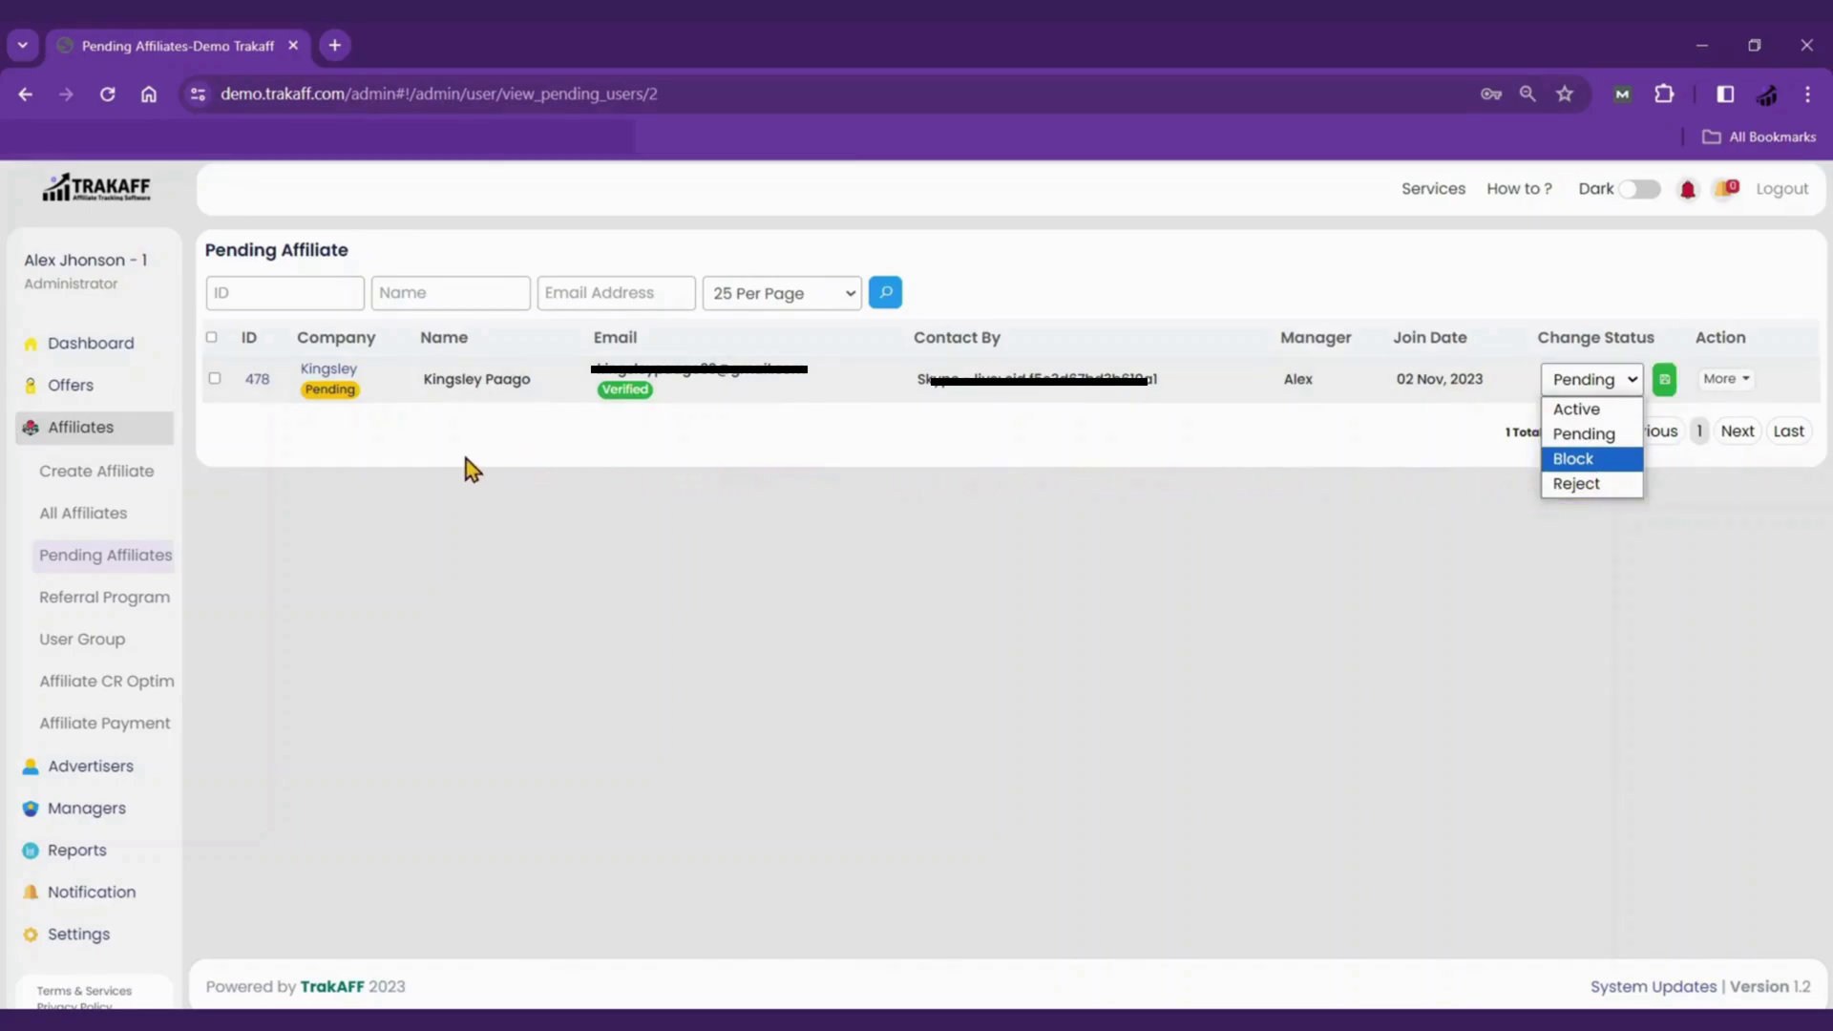
pyautogui.click(129, 605)
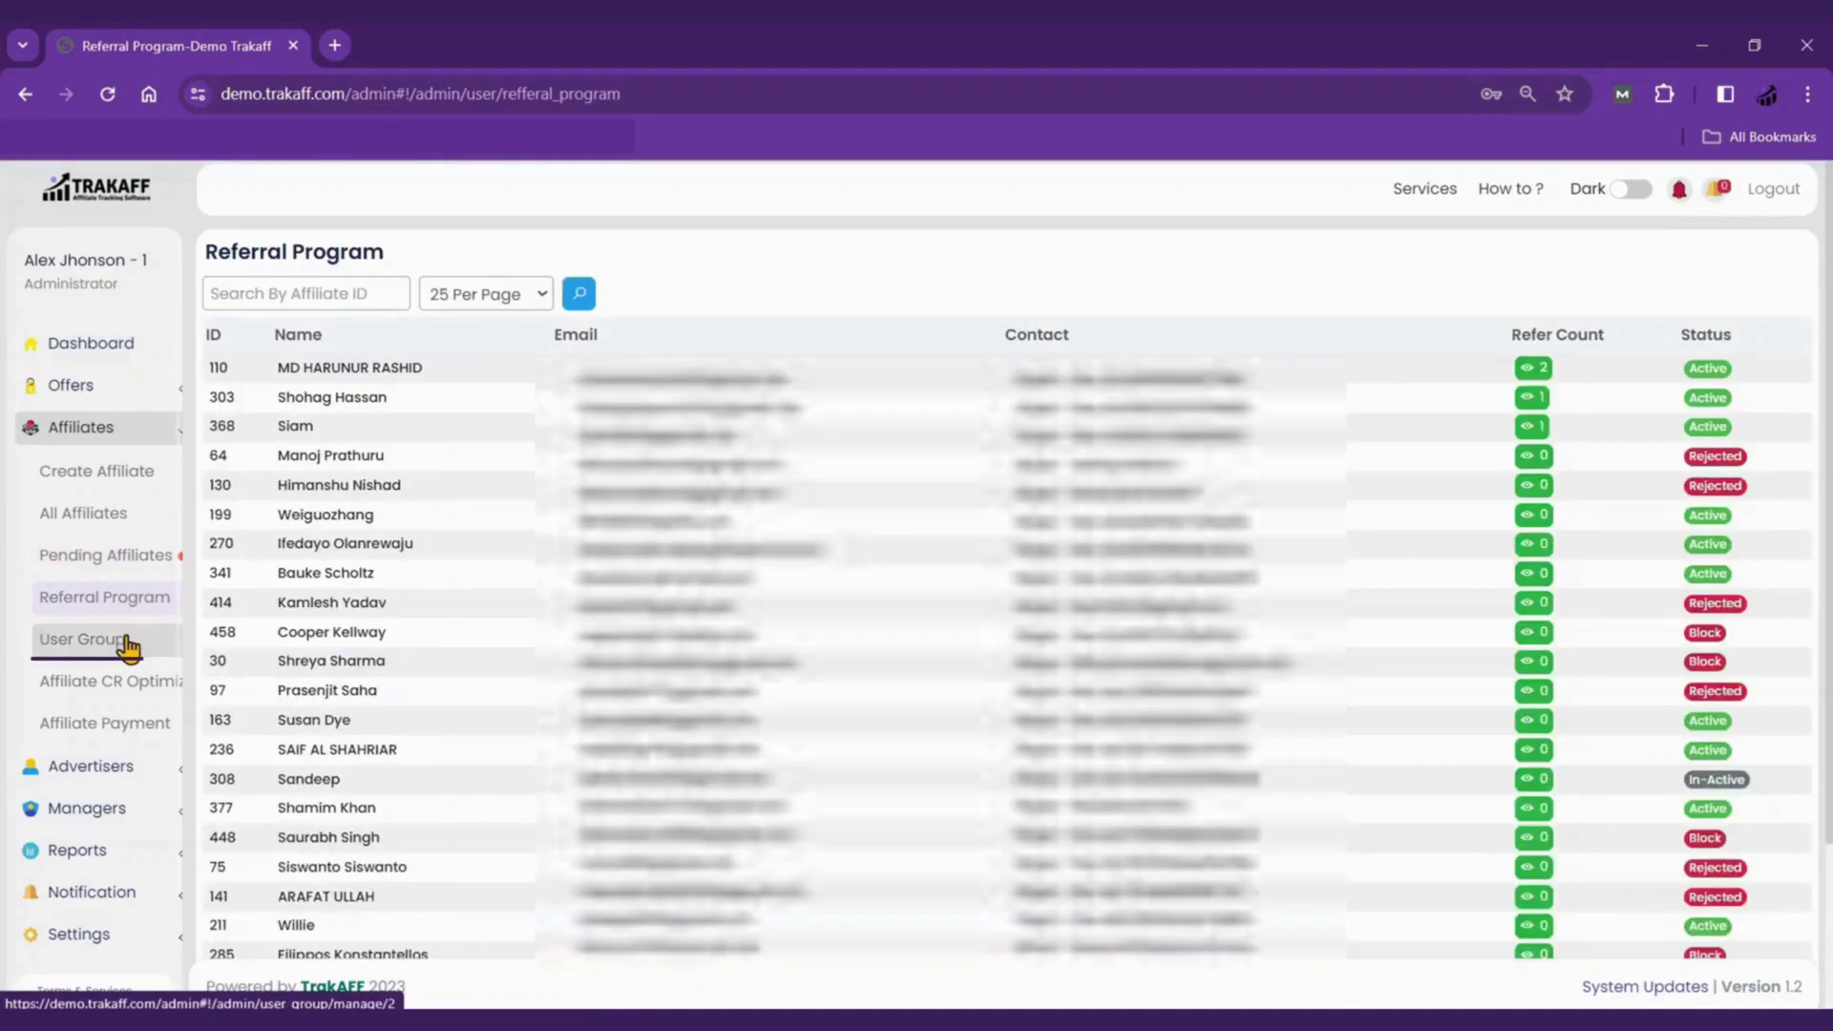
# Review the two existing user groups, then show the Affiliate Payment invoices
pyautogui.click(162, 654)
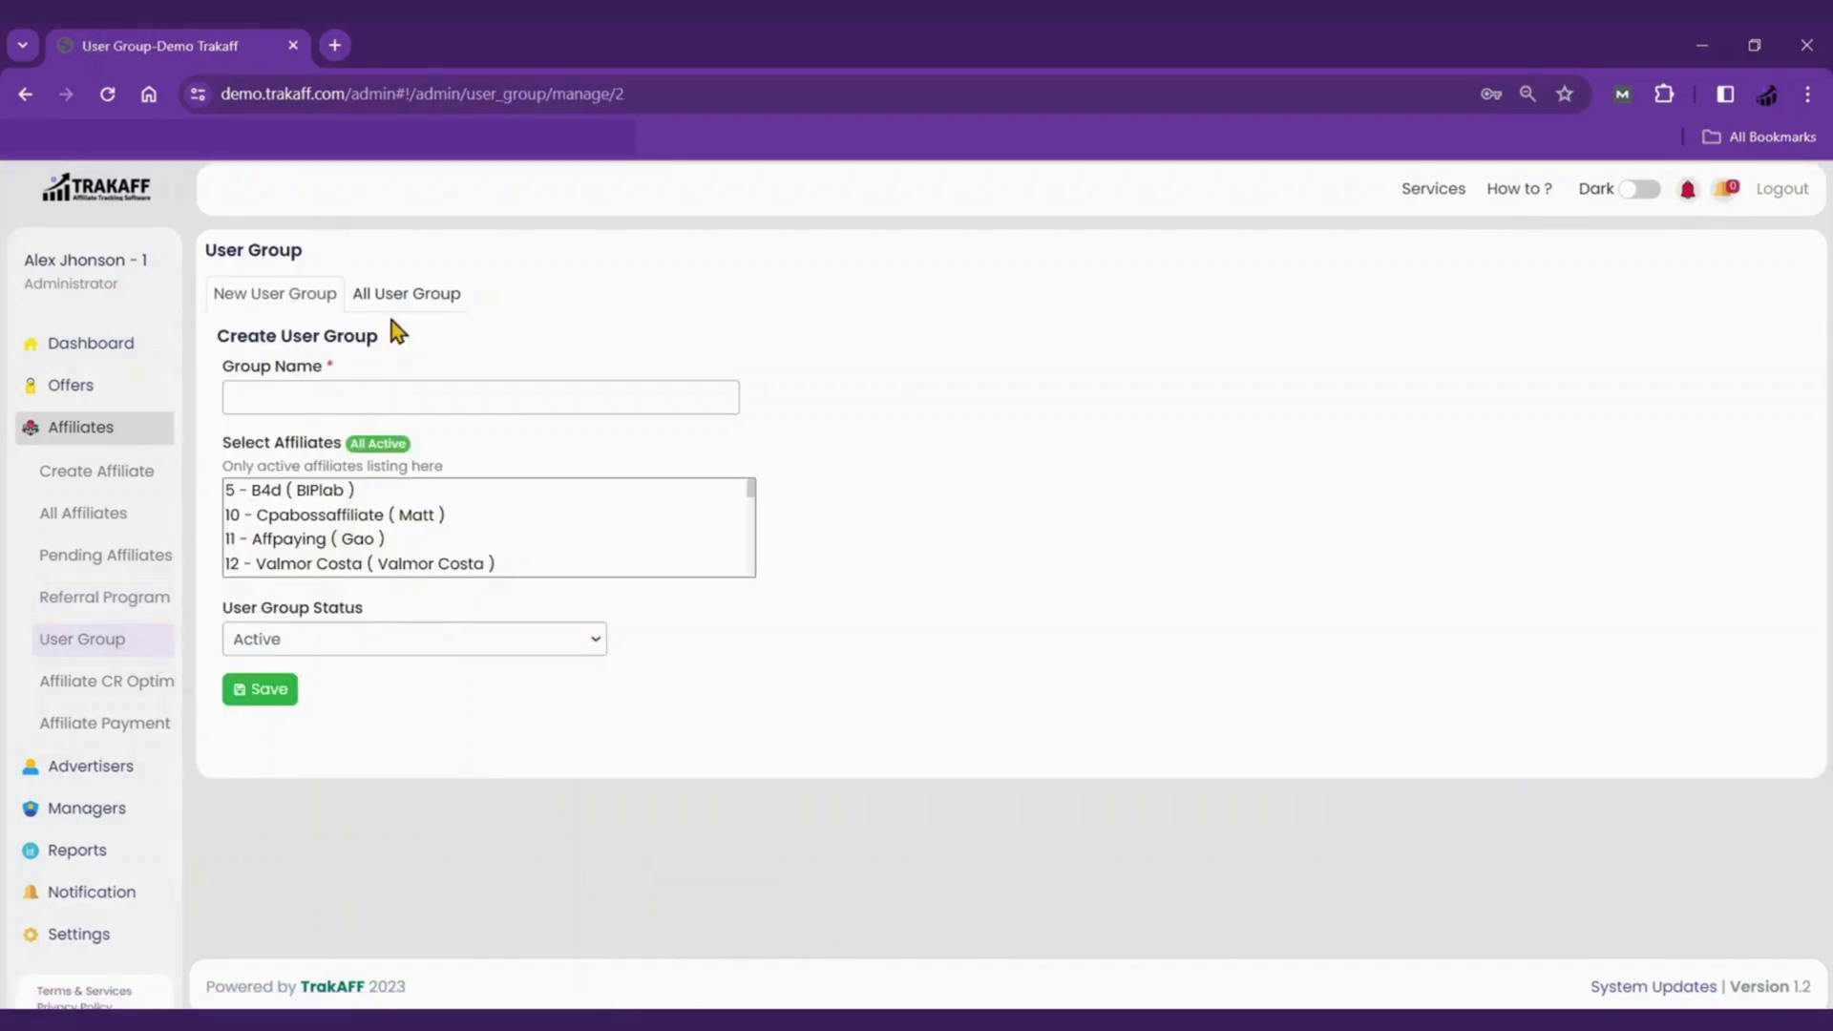
pyautogui.click(407, 301)
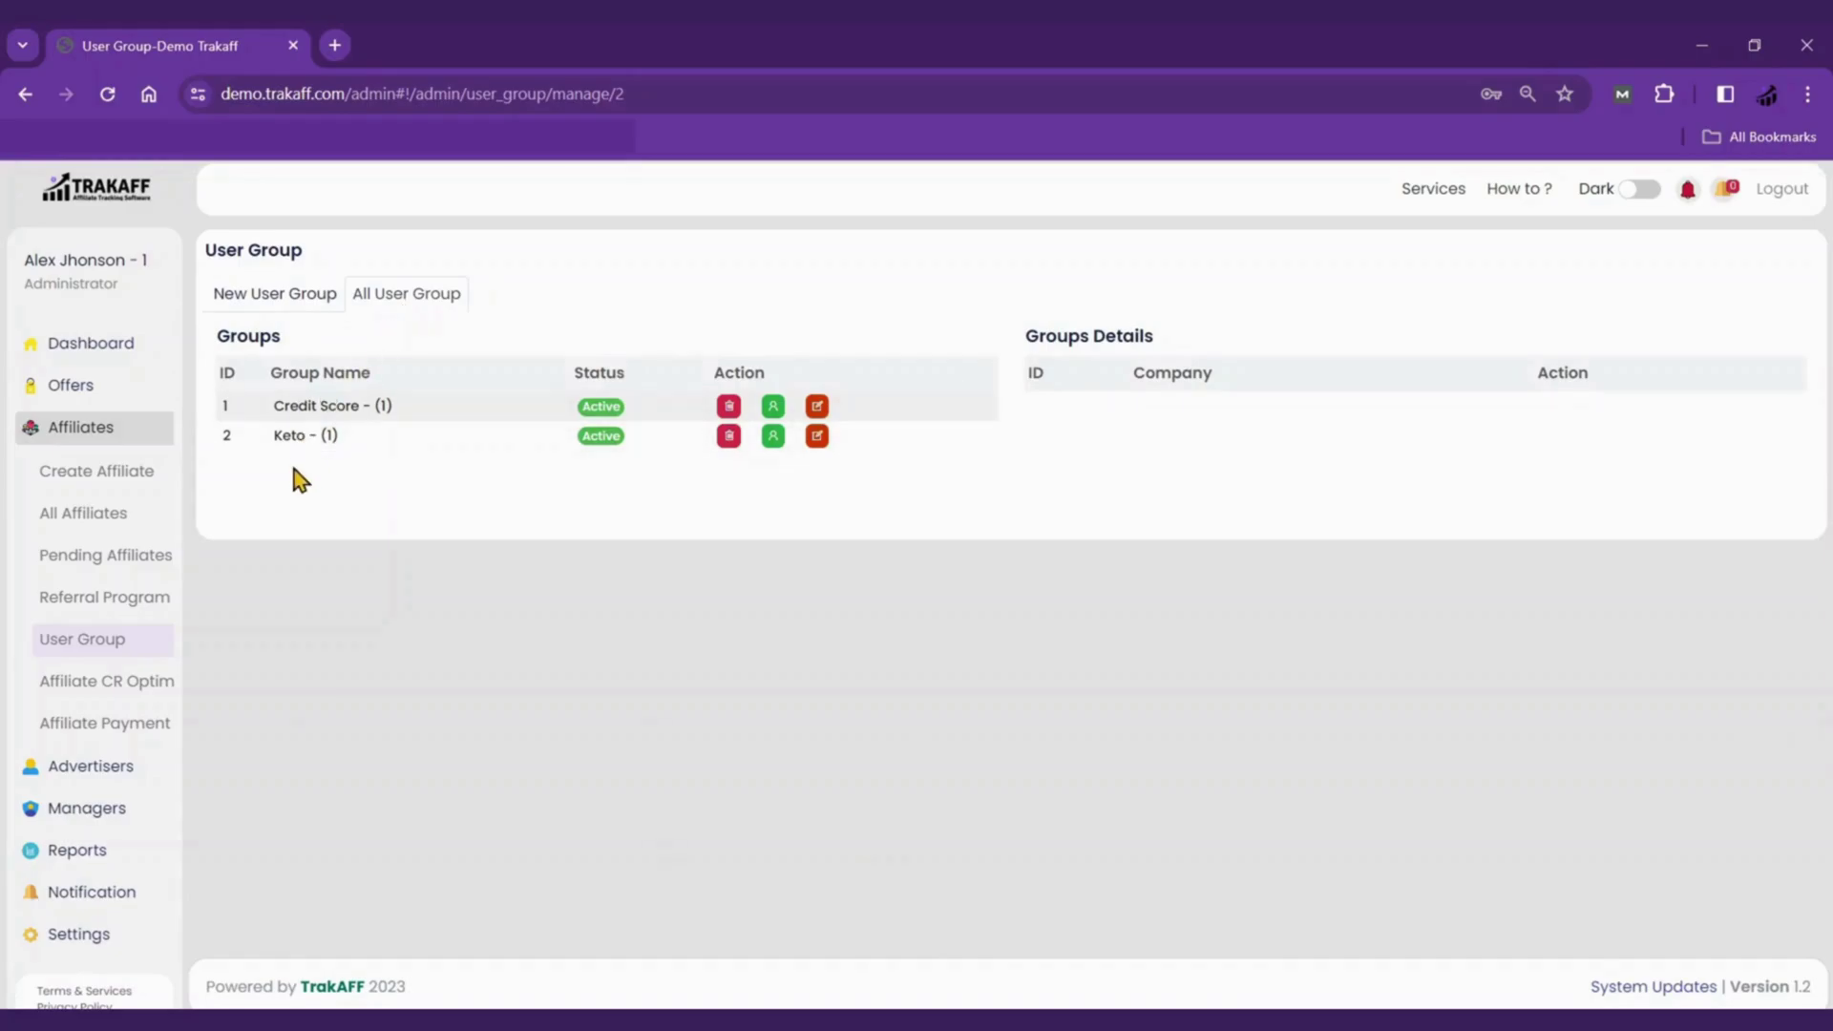
pyautogui.click(151, 733)
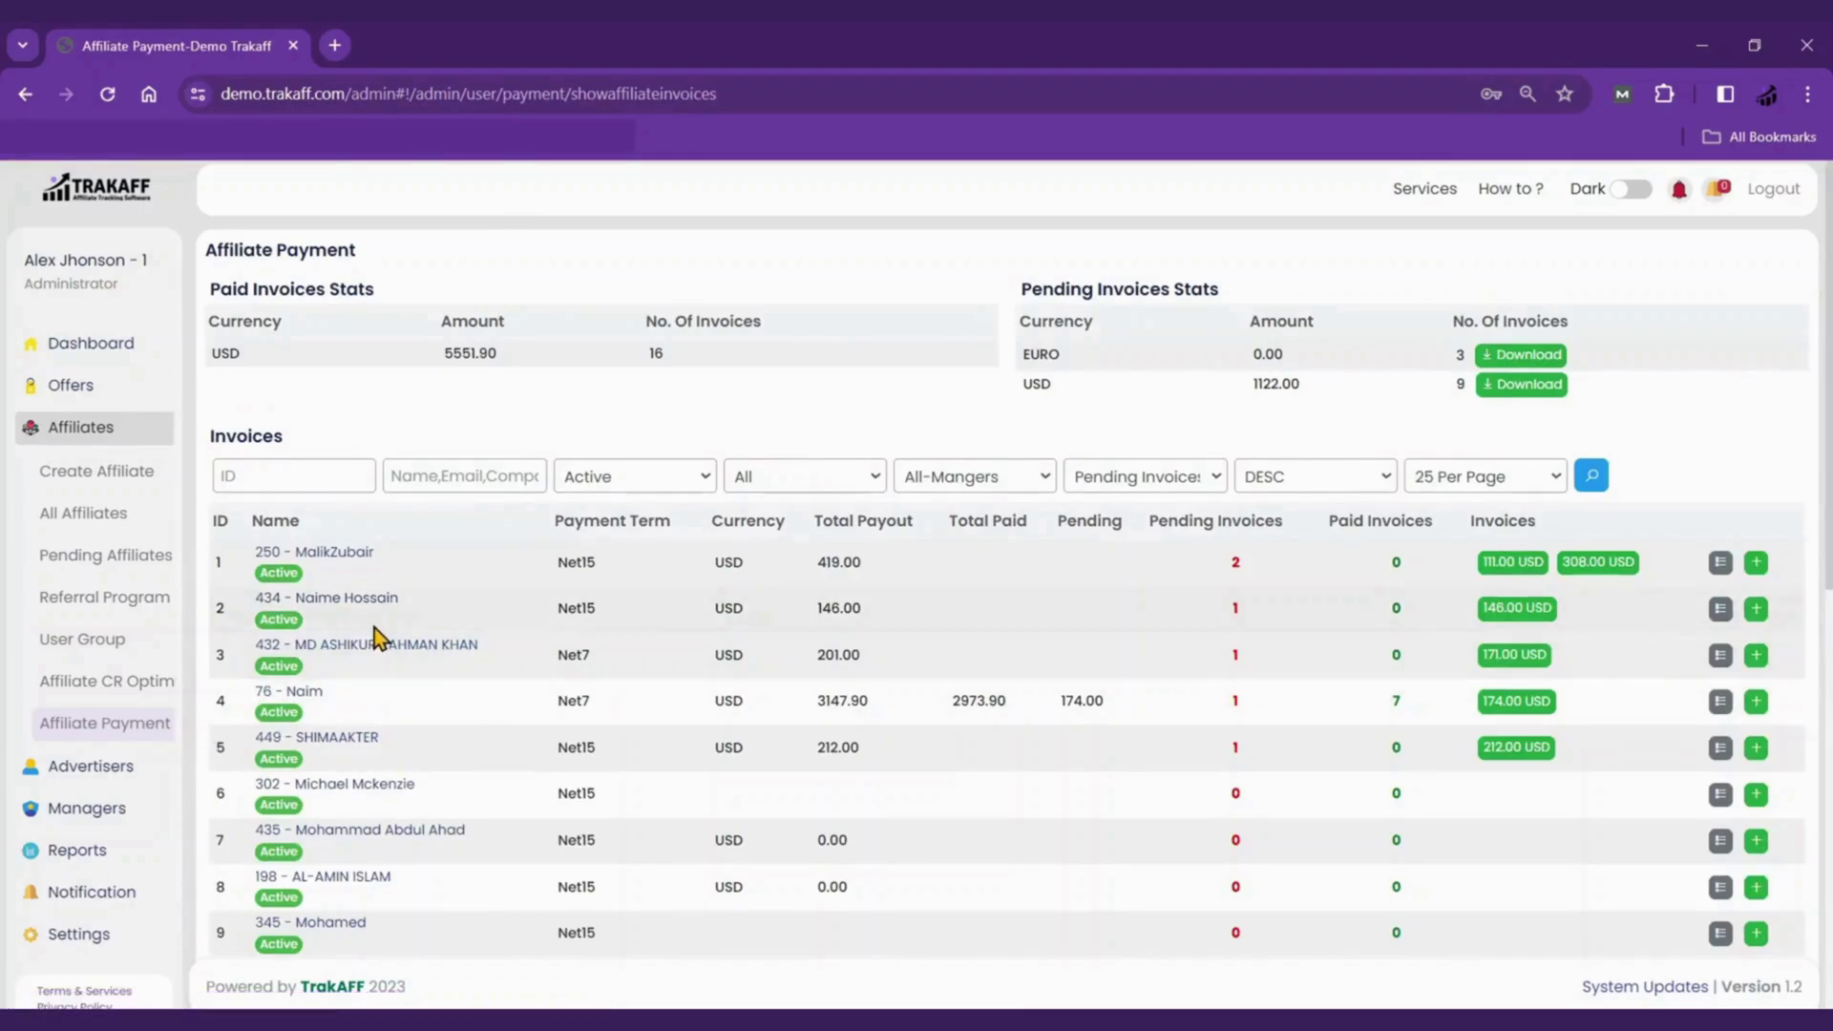
# Open the Create New Manager form, choosing General Manager, then Affiliate Manager, as type
pyautogui.click(156, 829)
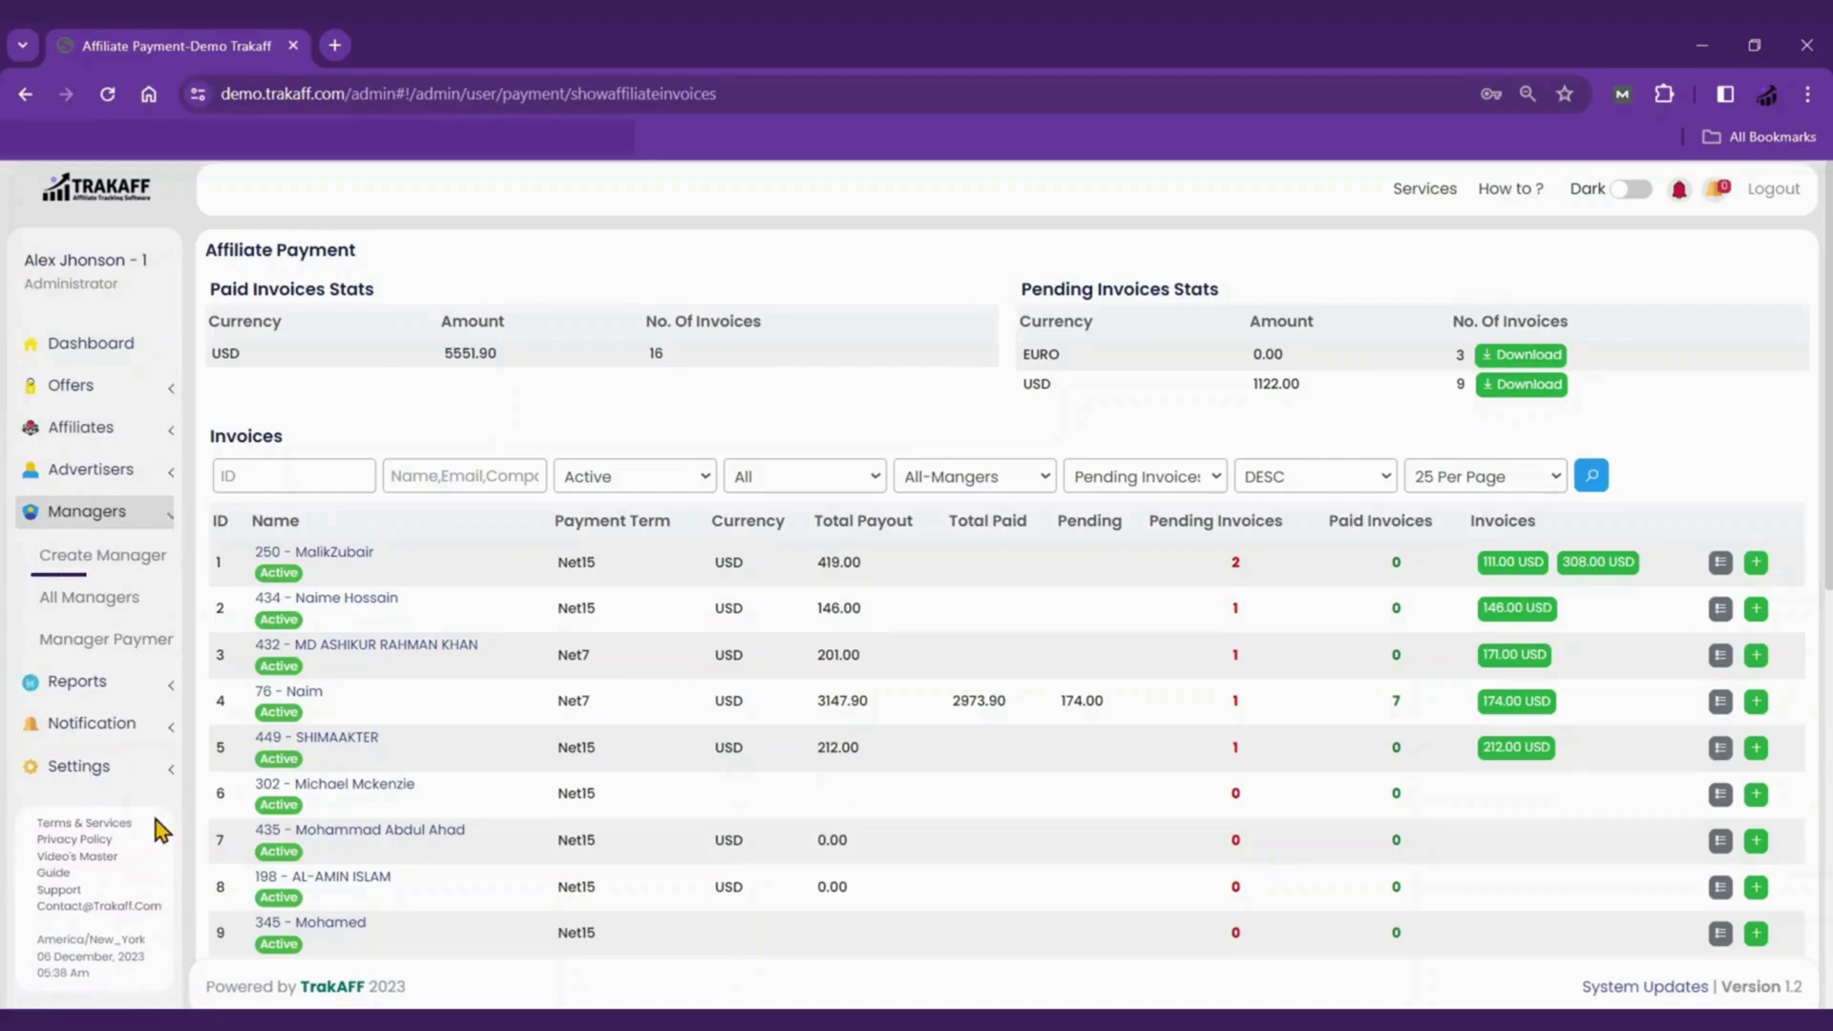
pyautogui.click(150, 563)
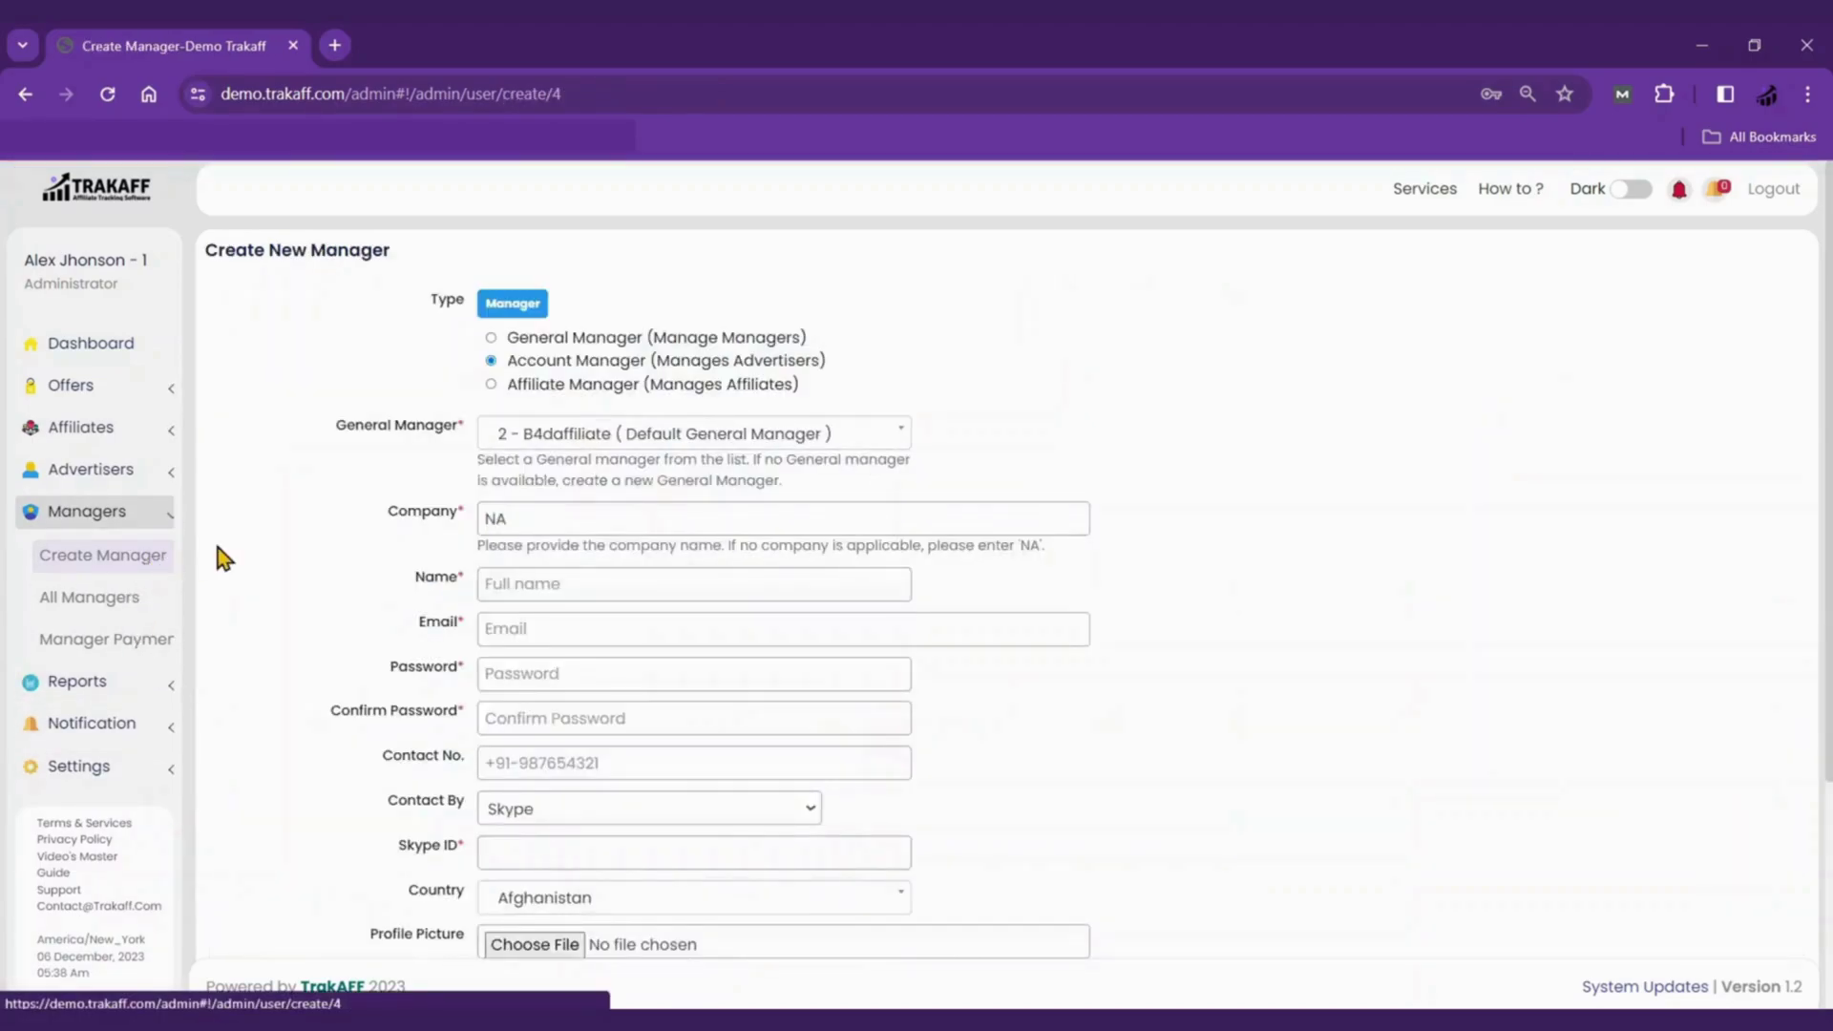
pyautogui.click(493, 340)
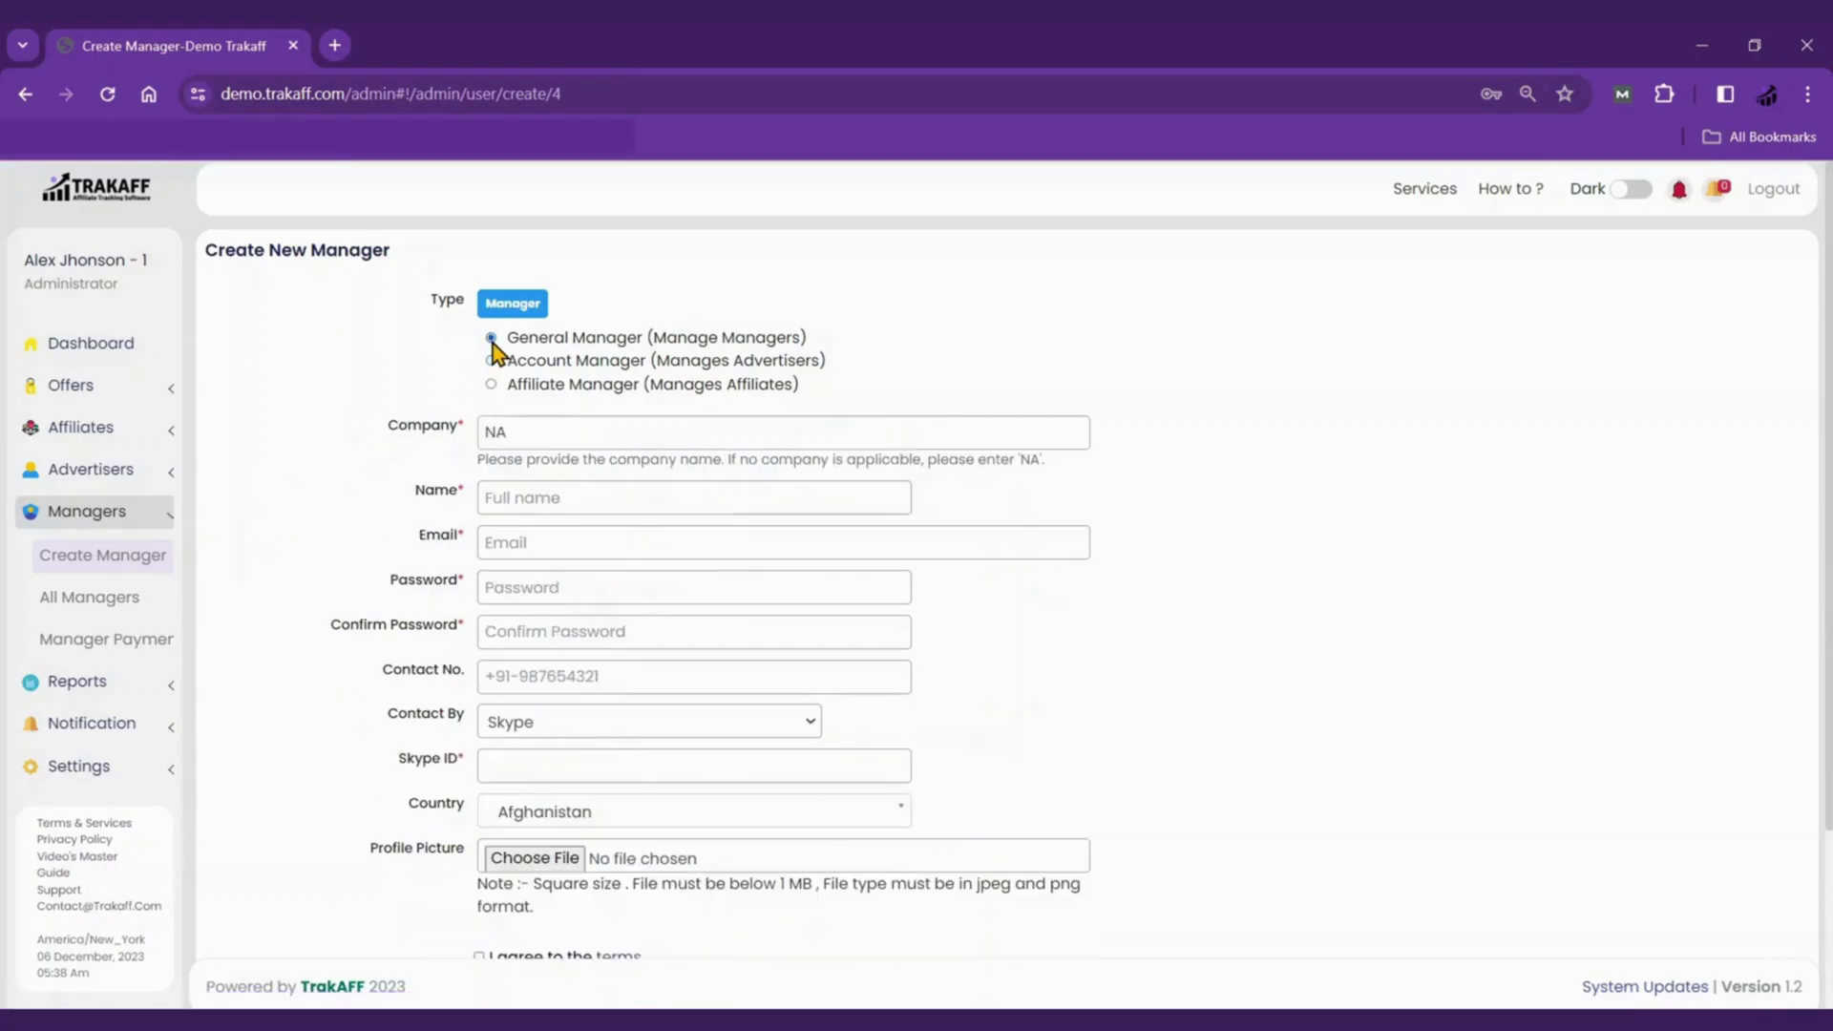
pyautogui.click(492, 384)
pyautogui.scroll(-2, 444, 401)
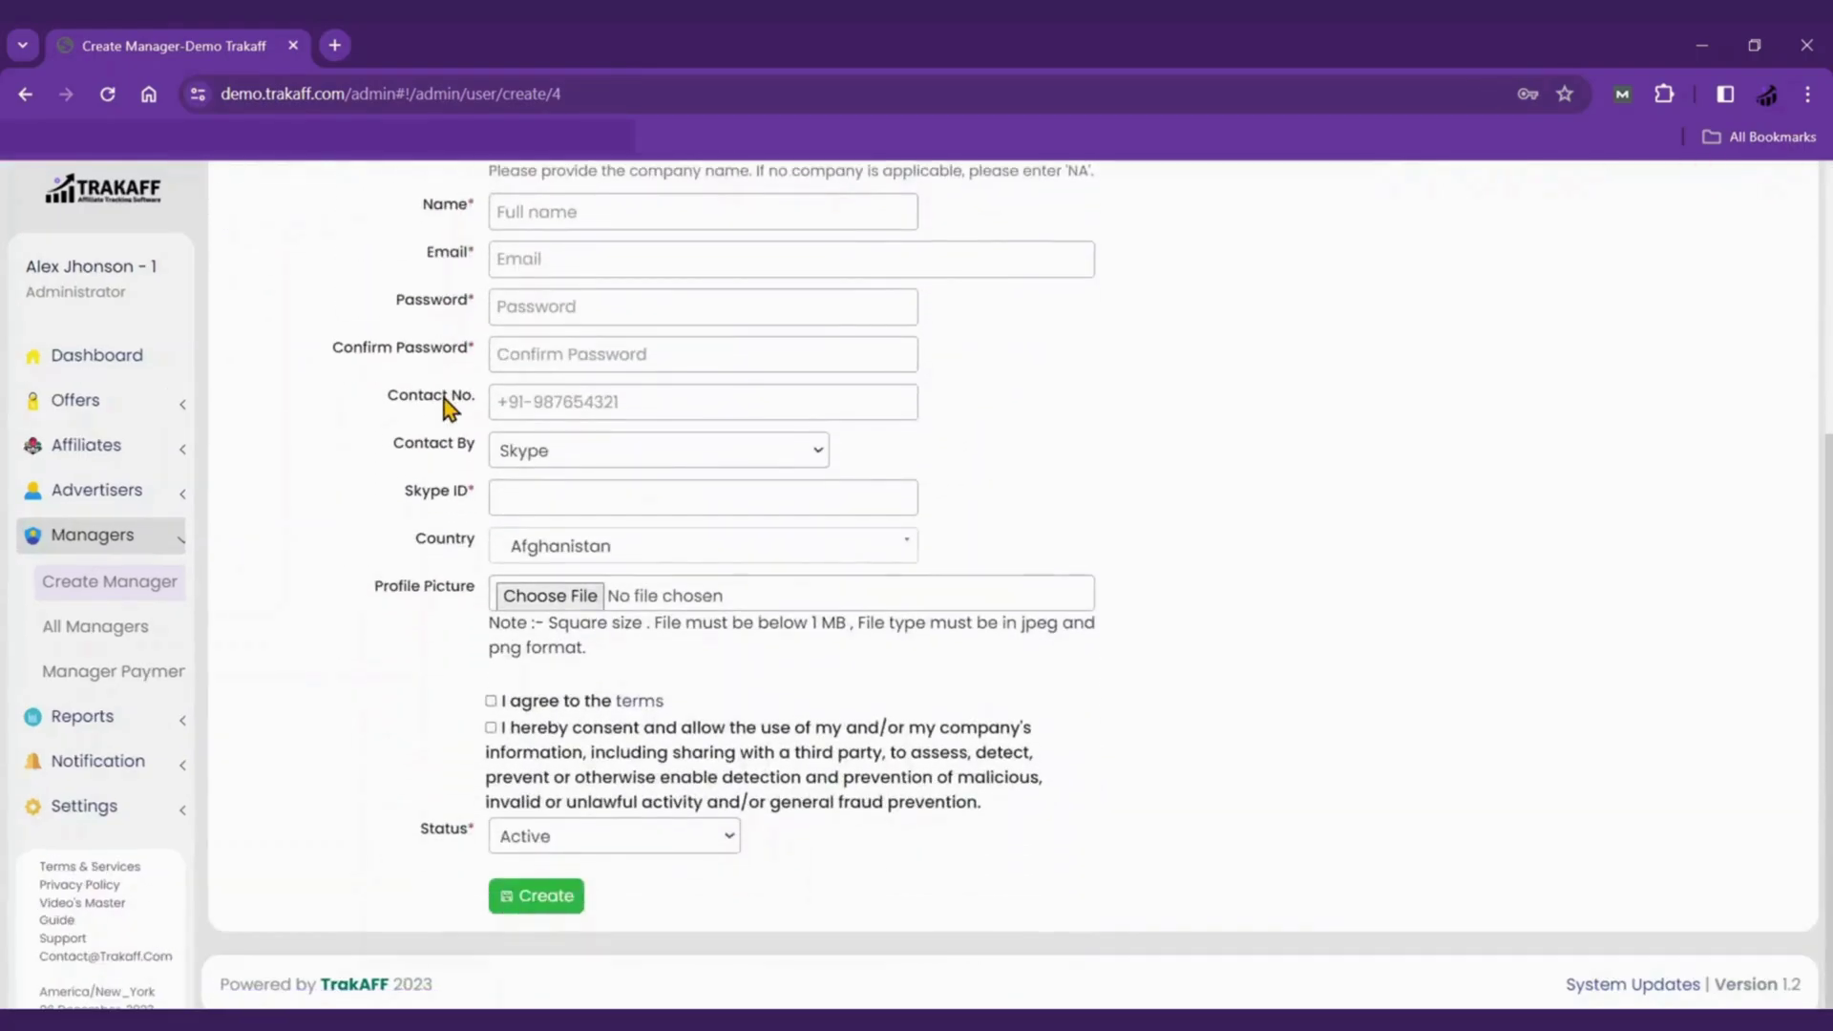